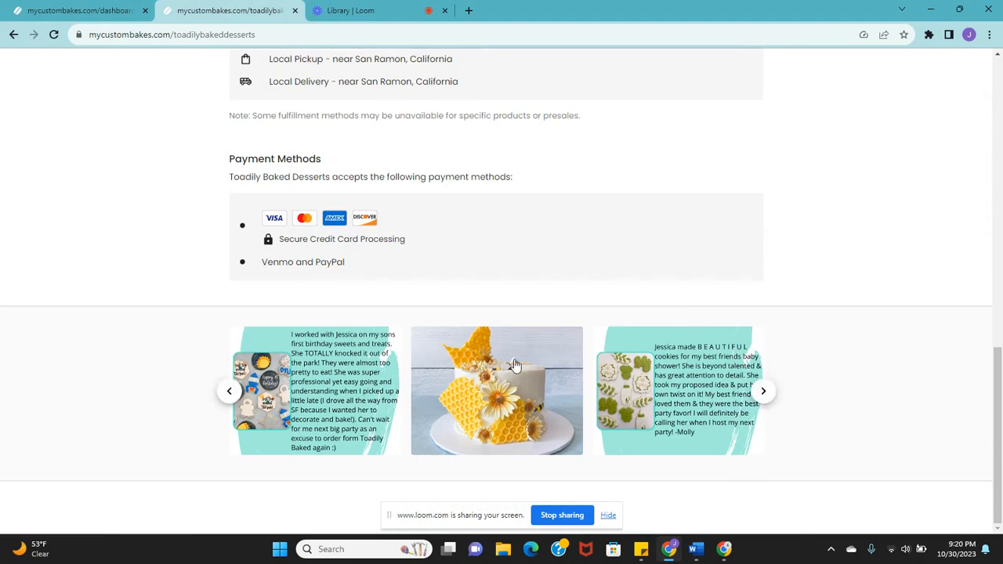
Show the Gallery page of the public Toadily Baked Desserts shop.
scroll(502, 329, up, 15)
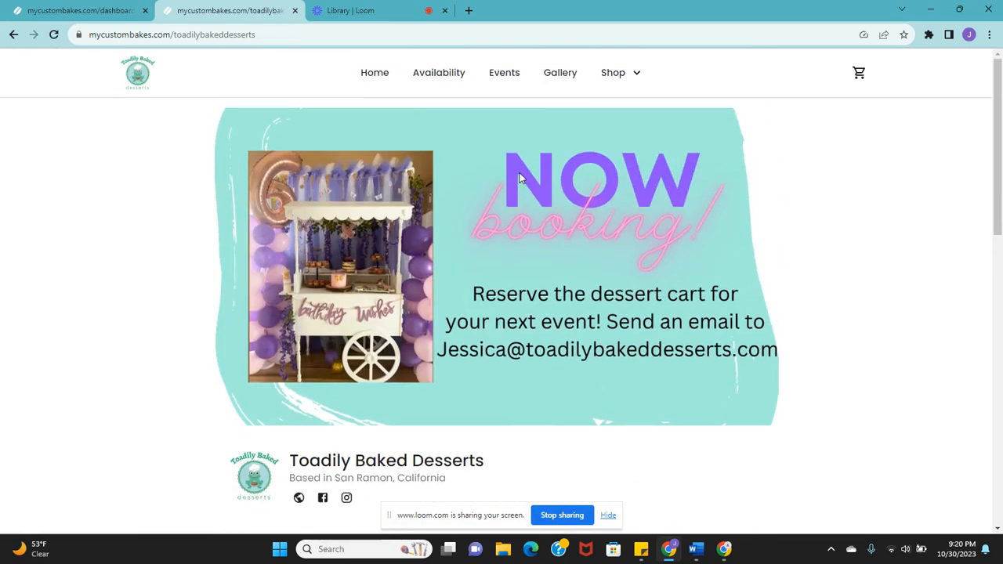
click(556, 72)
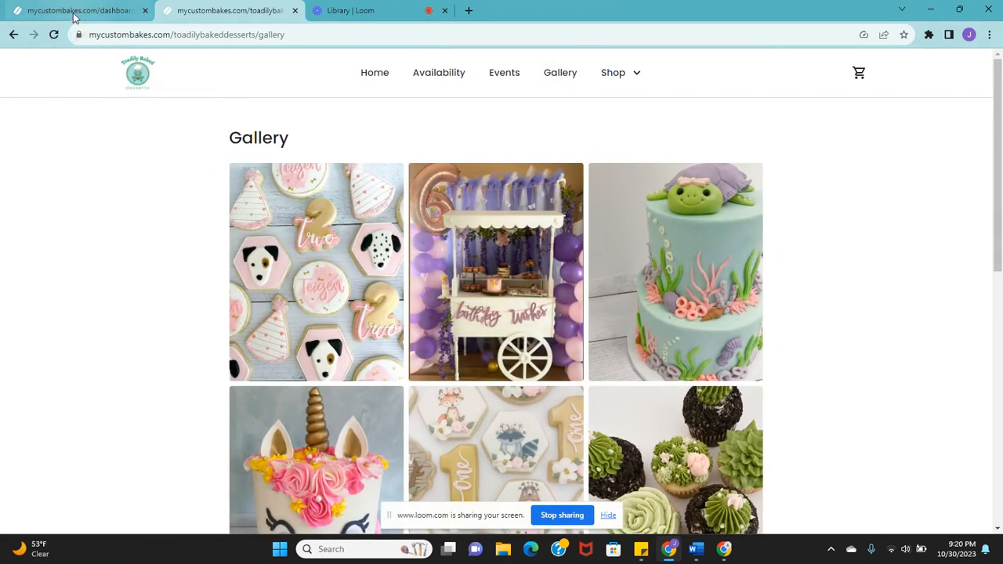
Upload the "caramel apples" picture from the Halloween folder to the shop dashboard's image library.
click(76, 12)
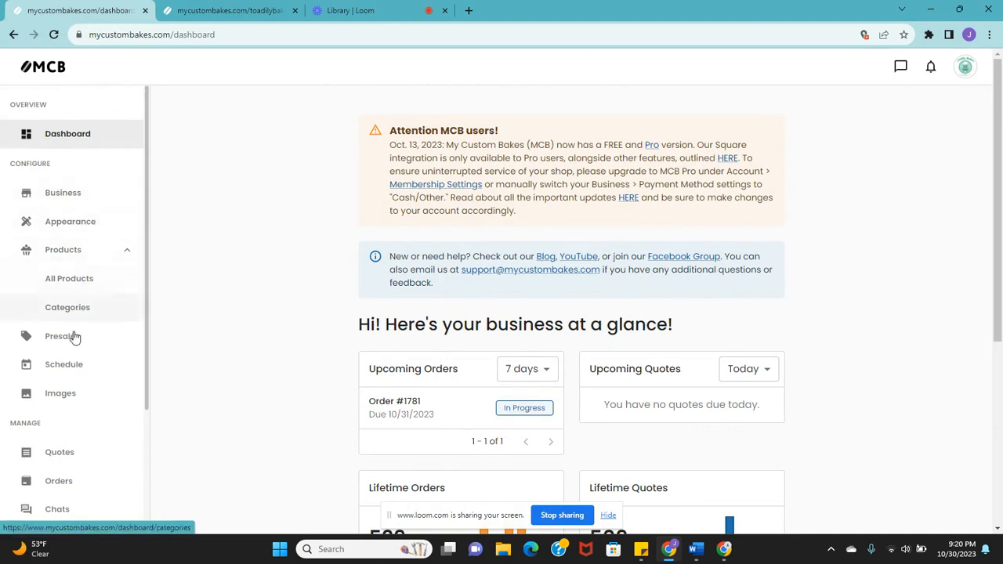
click(69, 395)
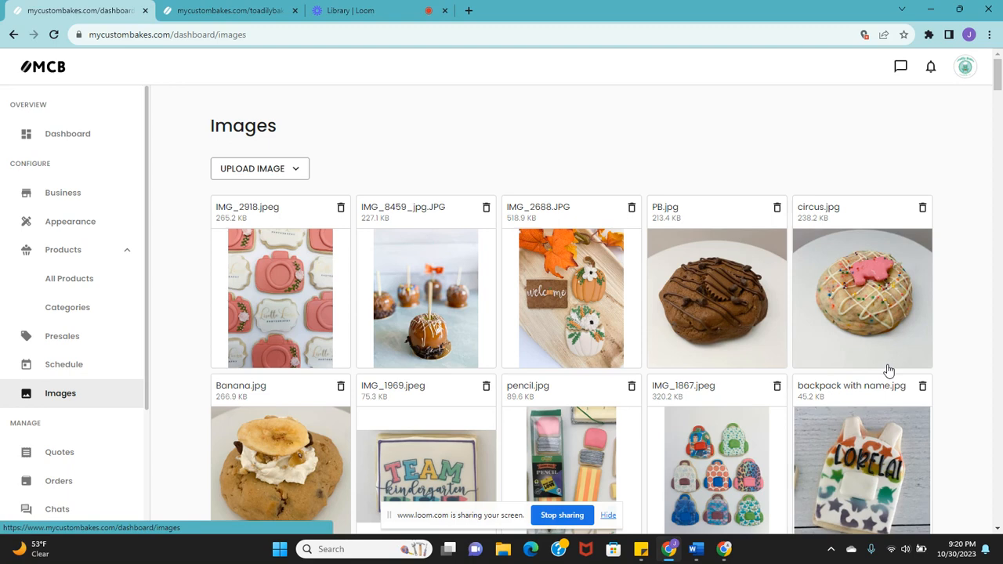
click(280, 172)
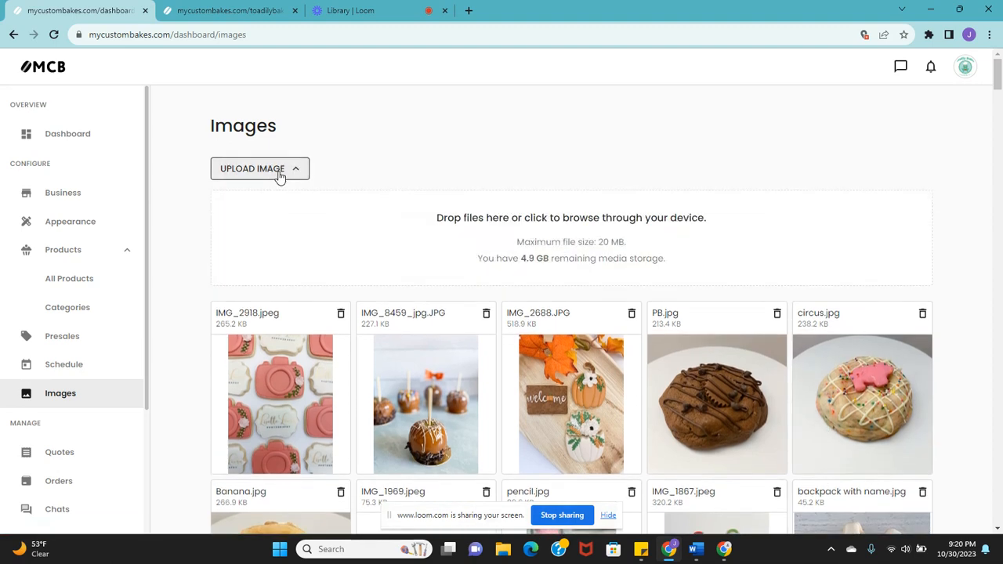
click(329, 243)
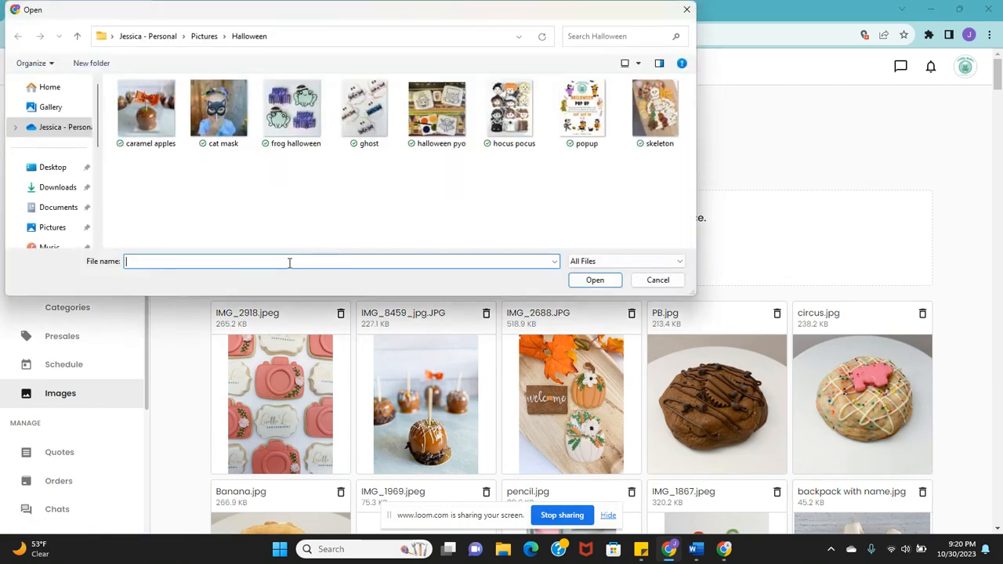
double_click(152, 106)
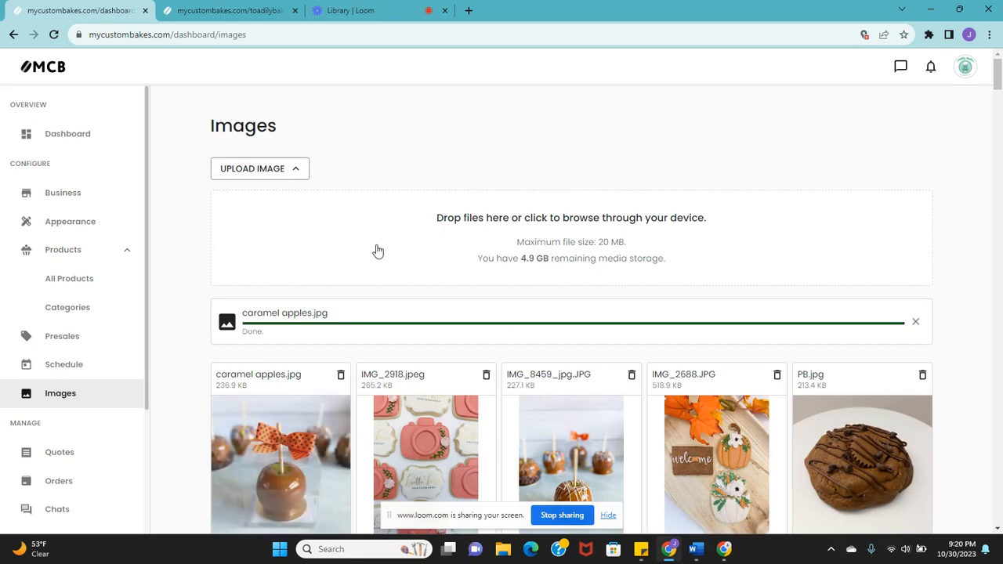
scroll(377, 247, down, 2)
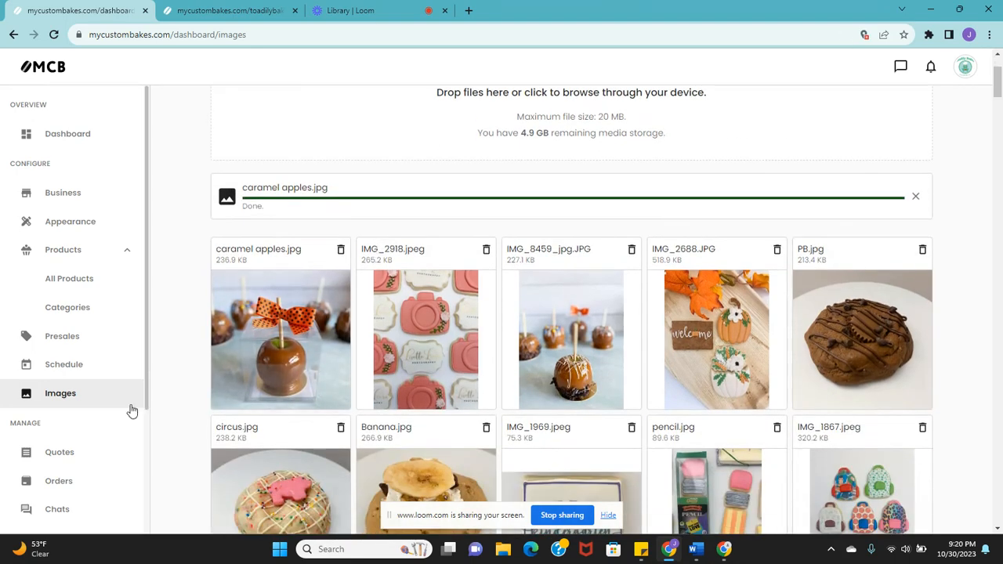
scroll(238, 345, up, 2)
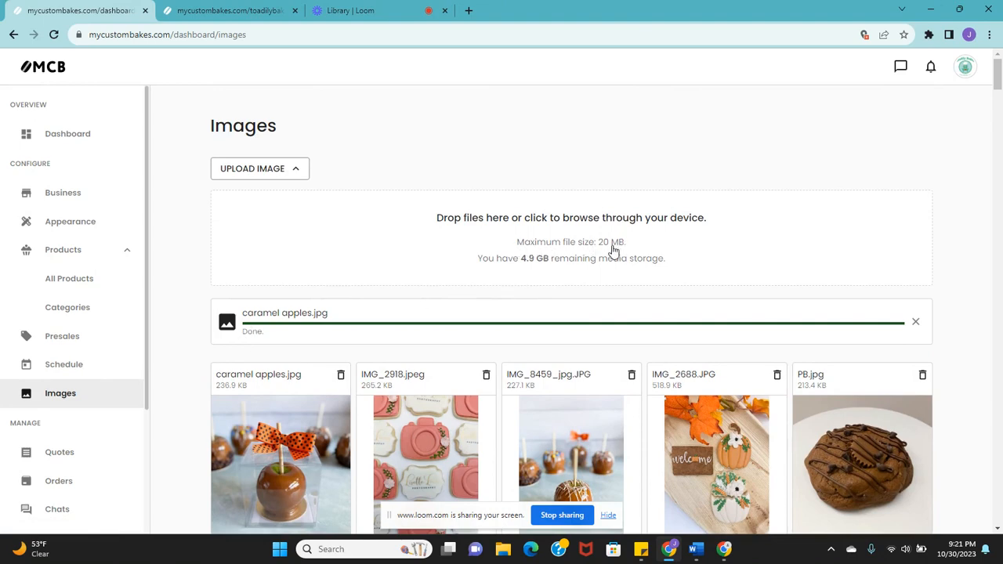
scroll(385, 387, down, 1)
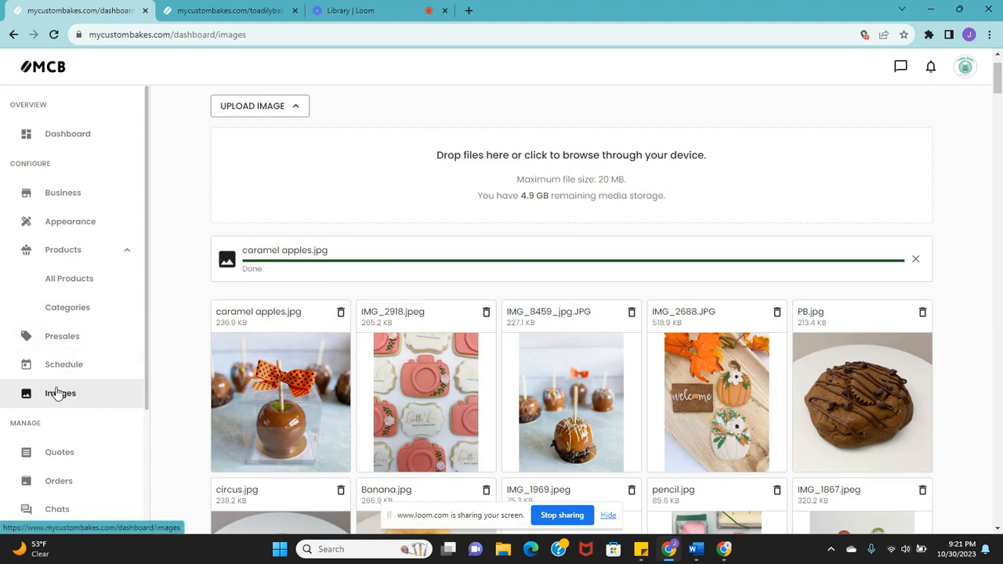
Add the uploaded caramel apples image to the Shop Gallery in the shop's appearance settings.
click(65, 228)
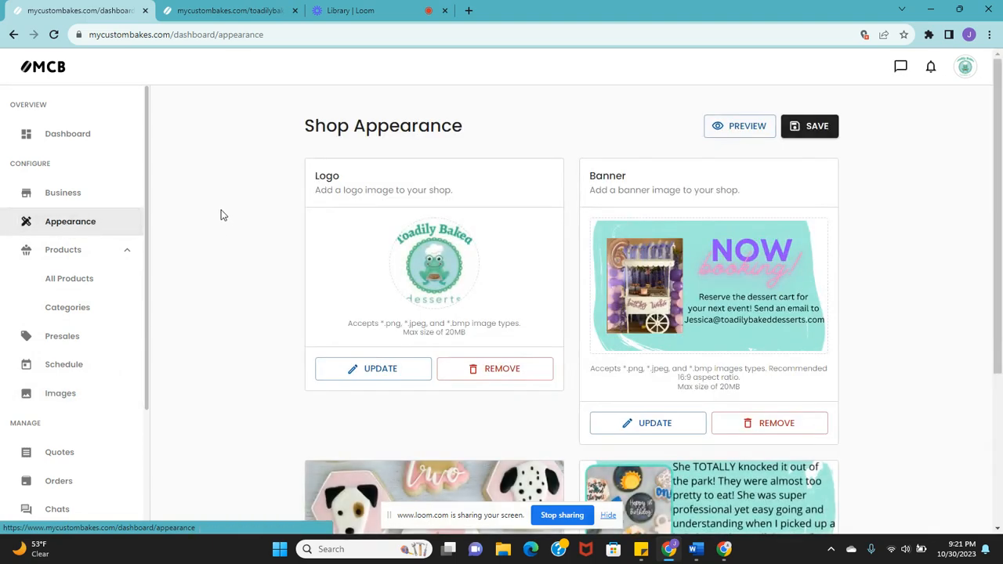
scroll(212, 231, down, 1)
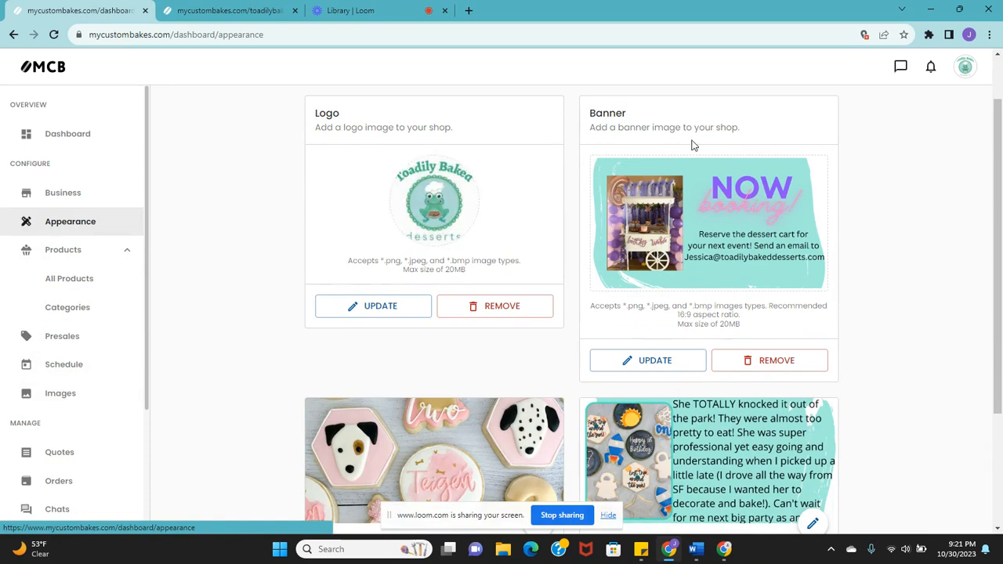
scroll(488, 151, down, 3)
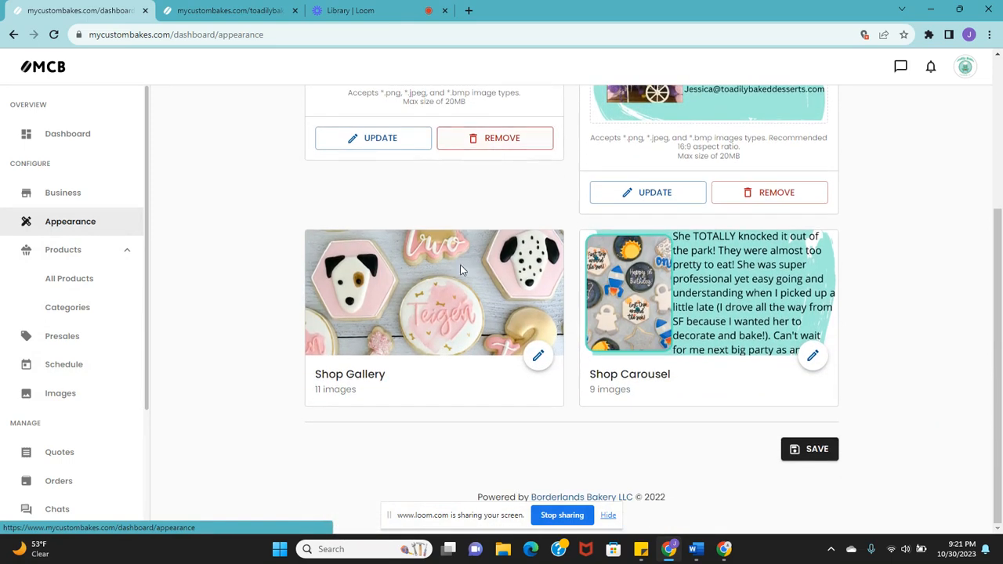
click(539, 359)
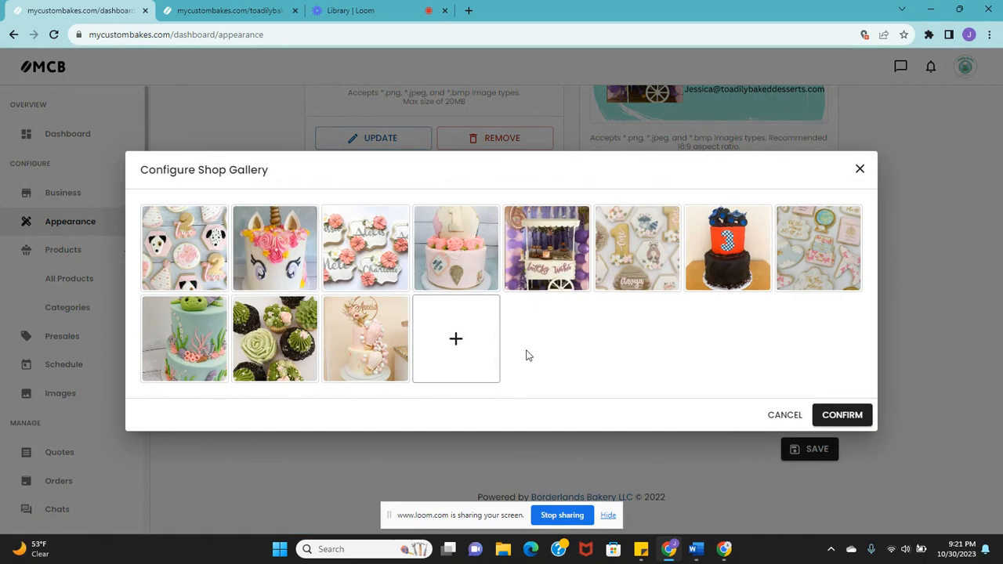
click(457, 340)
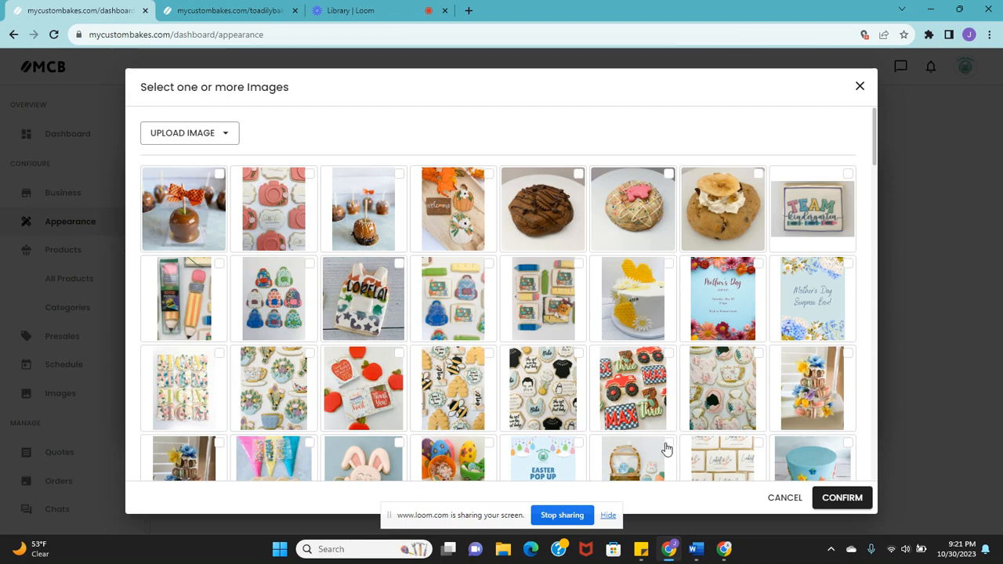
click(198, 227)
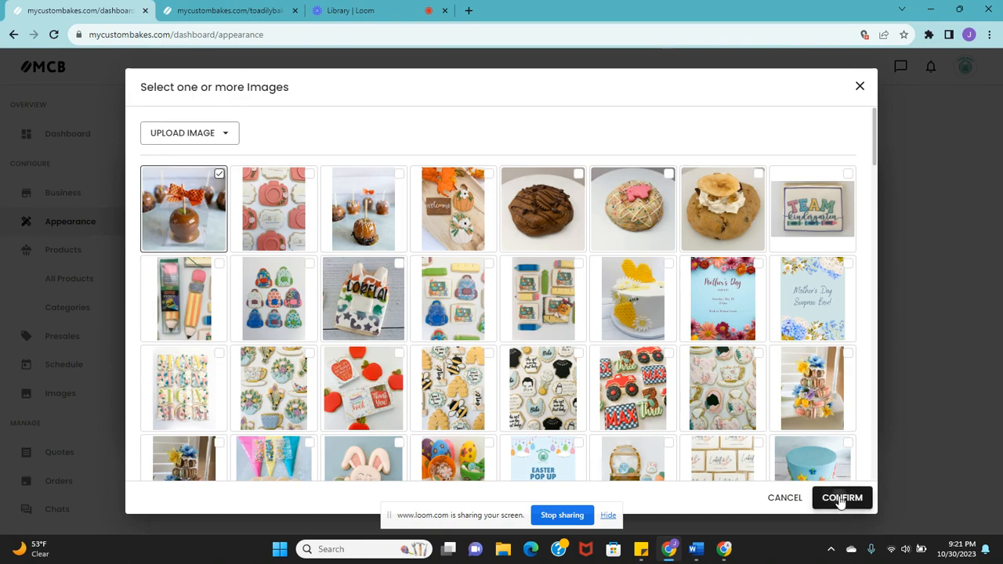
click(840, 498)
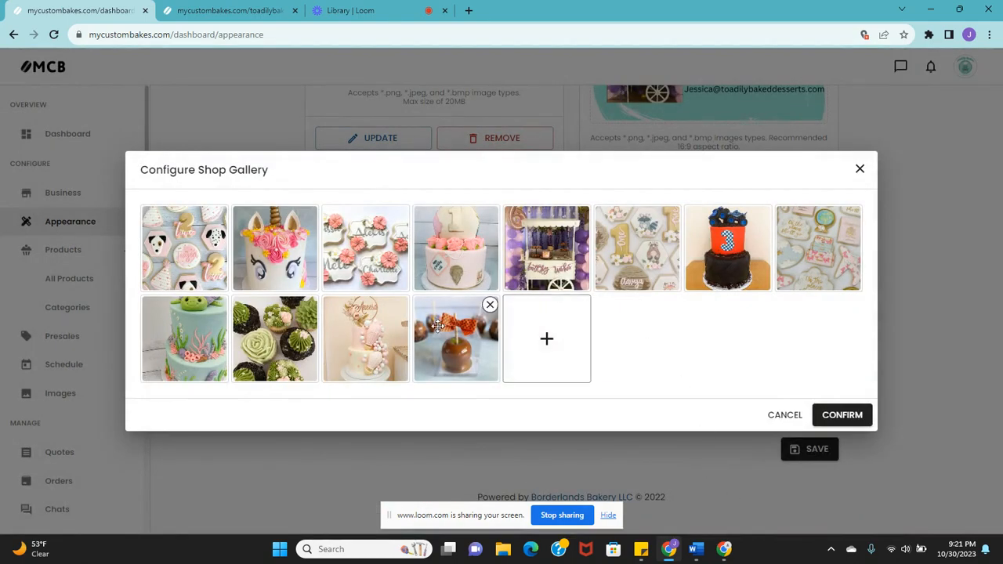
Confirm the Shop Gallery configuration and save the shop appearance.
mouse_move(462, 344)
mouse_down()
mouse_move(361, 266)
mouse_move(444, 350)
mouse_up()
click(841, 414)
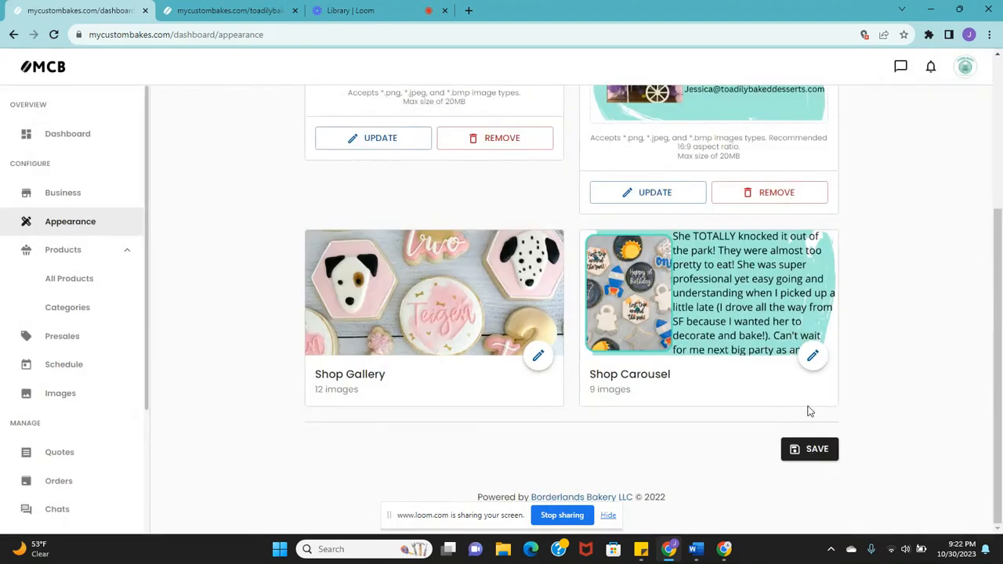
click(810, 452)
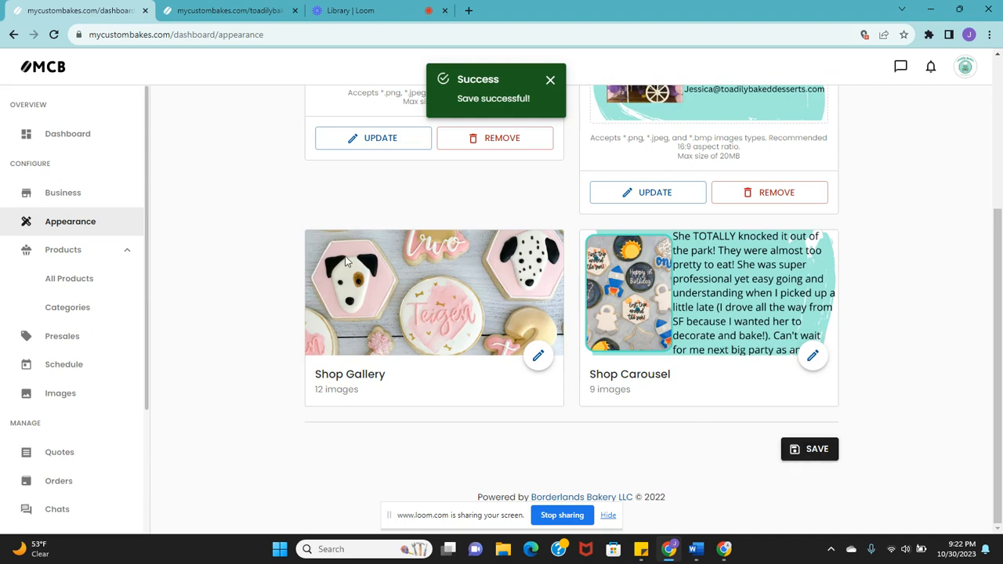
Visit the live shop from the dashboard's account options and display its Gallery page.
click(232, 10)
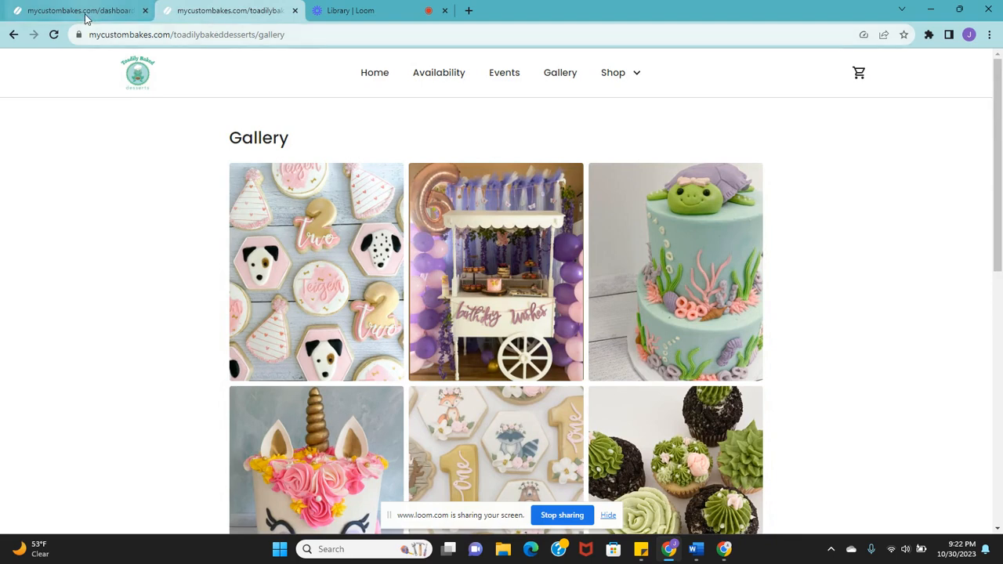
click(82, 10)
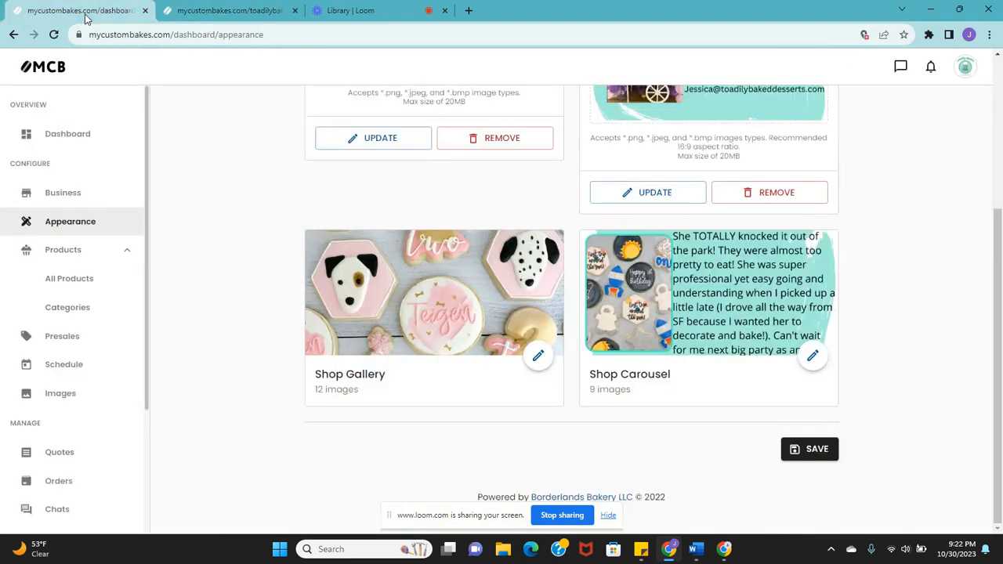
click(966, 70)
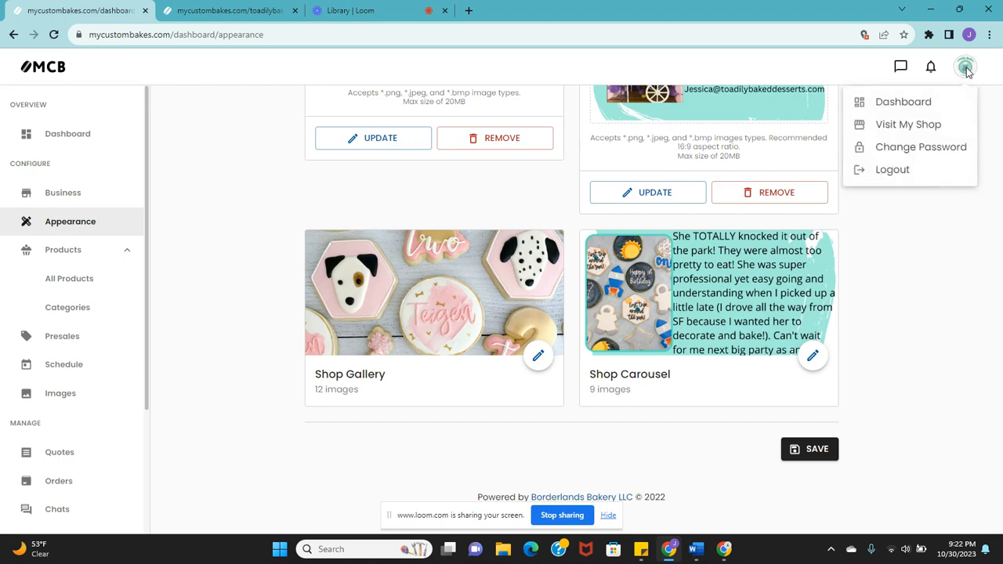
click(931, 126)
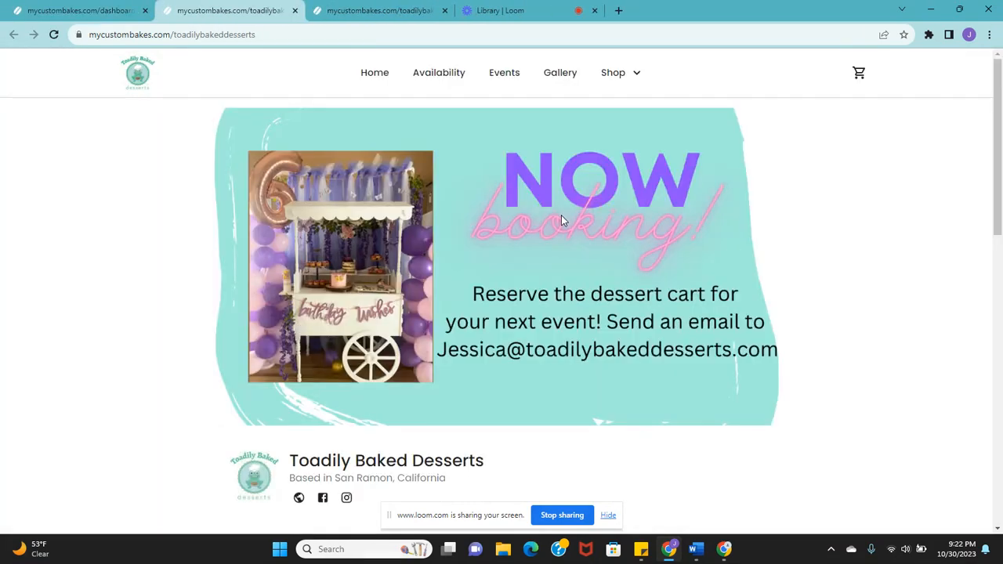
click(557, 78)
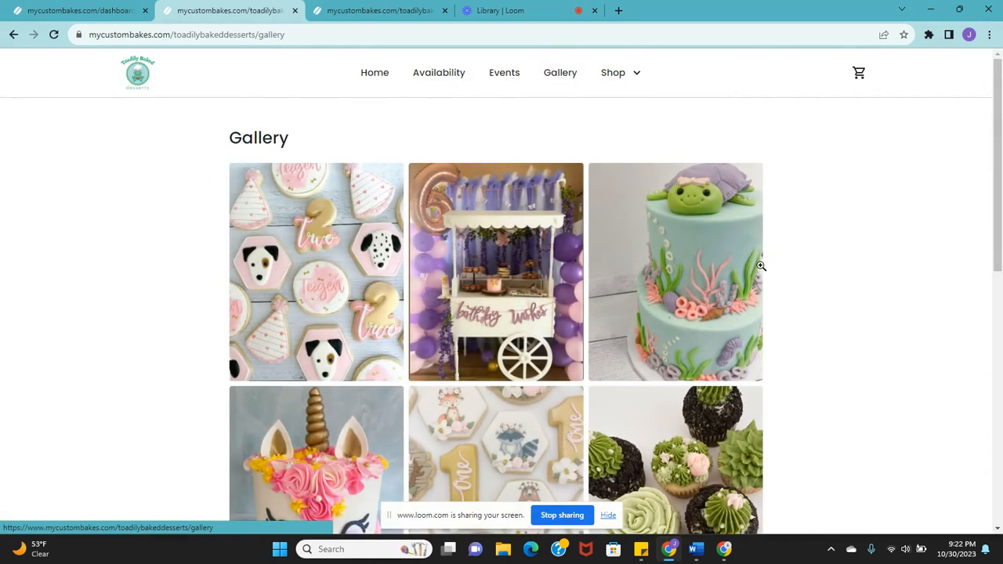
Examine the published gallery for the caramel apples image and the arrangement of the photos.
scroll(756, 264, down, 3)
scroll(758, 267, down, 4)
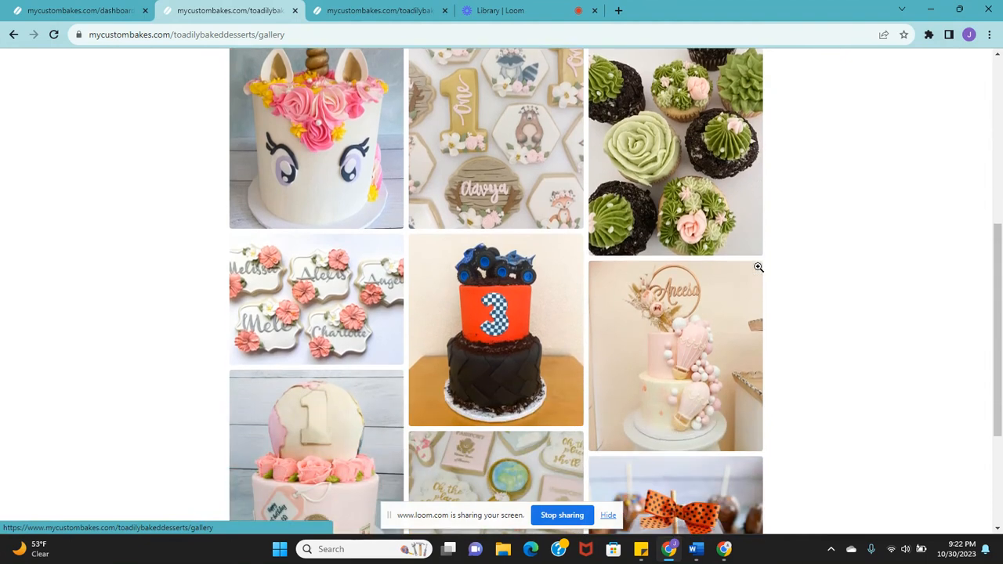
scroll(784, 270, up, 2)
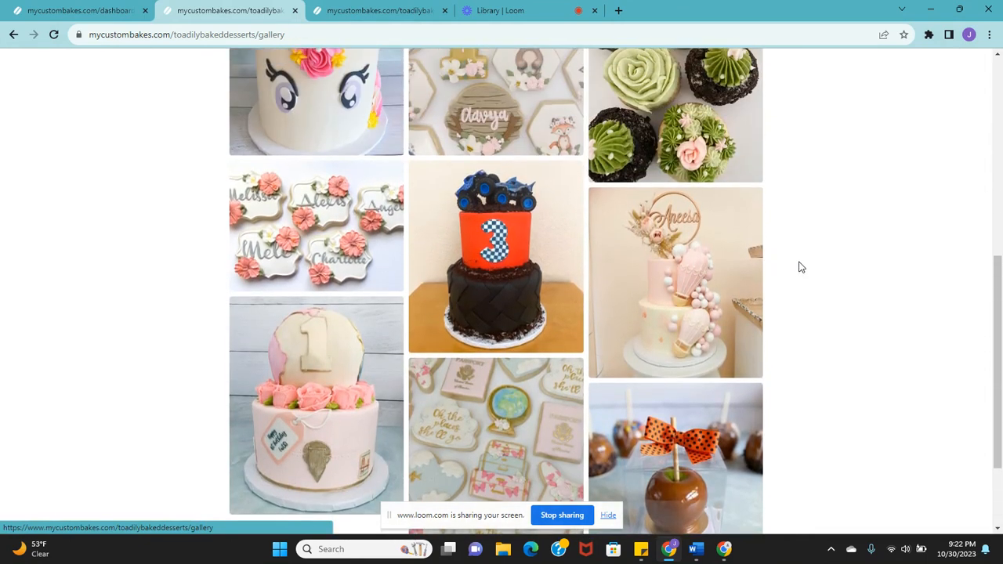
scroll(799, 267, up, 5)
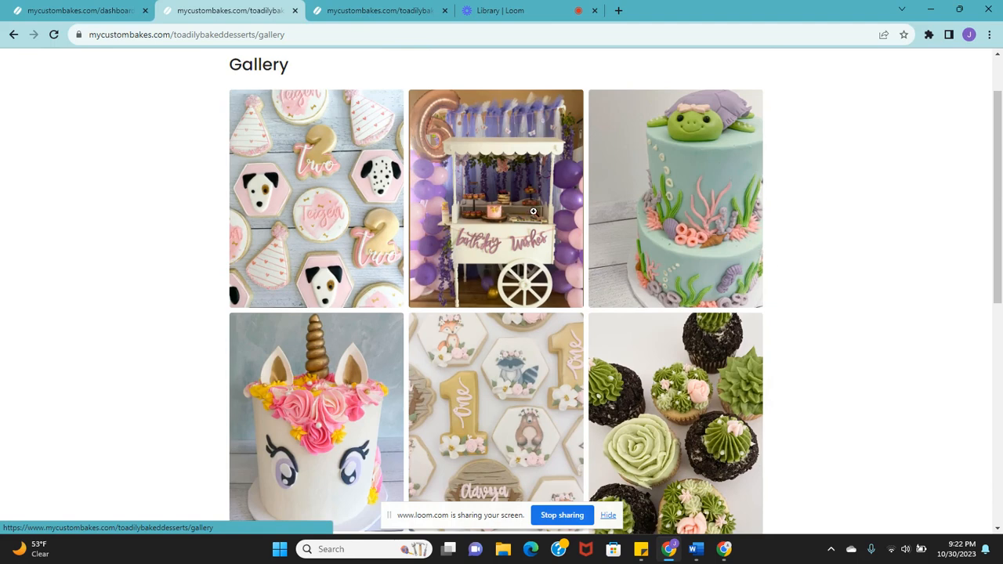
scroll(642, 207, down, 5)
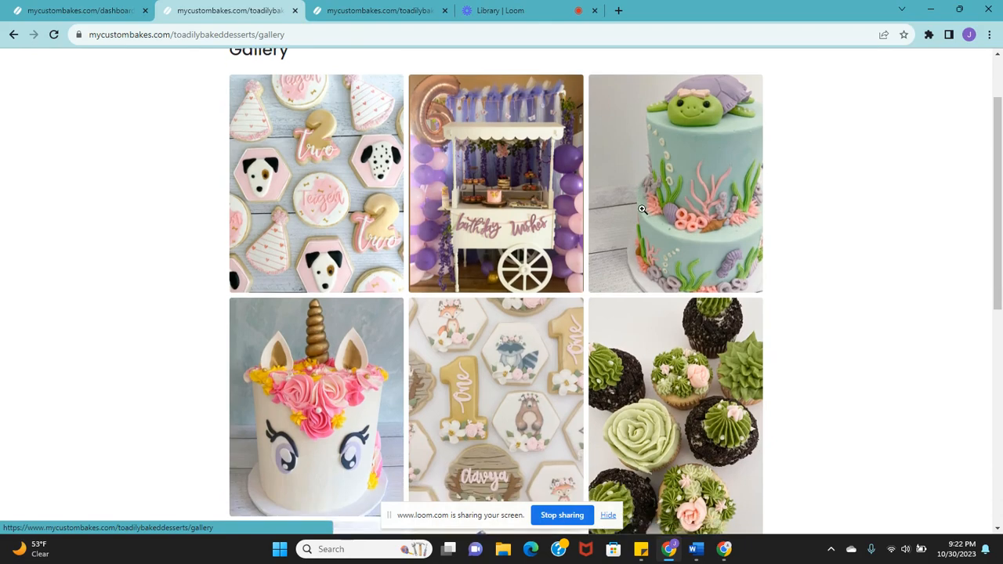
scroll(642, 214, down, 2)
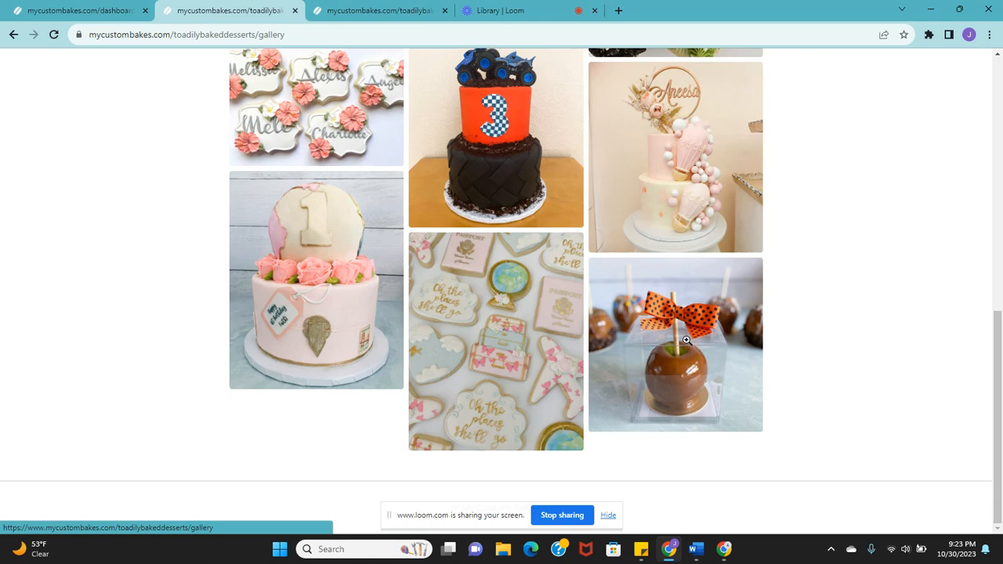
scroll(689, 342, up, 8)
scroll(713, 344, up, 1)
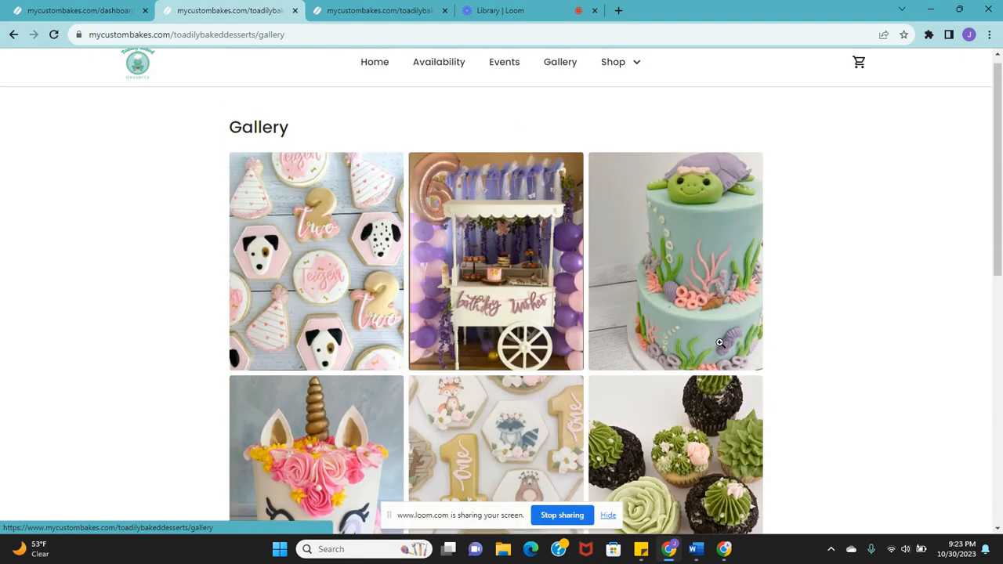
scroll(758, 336, down, 3)
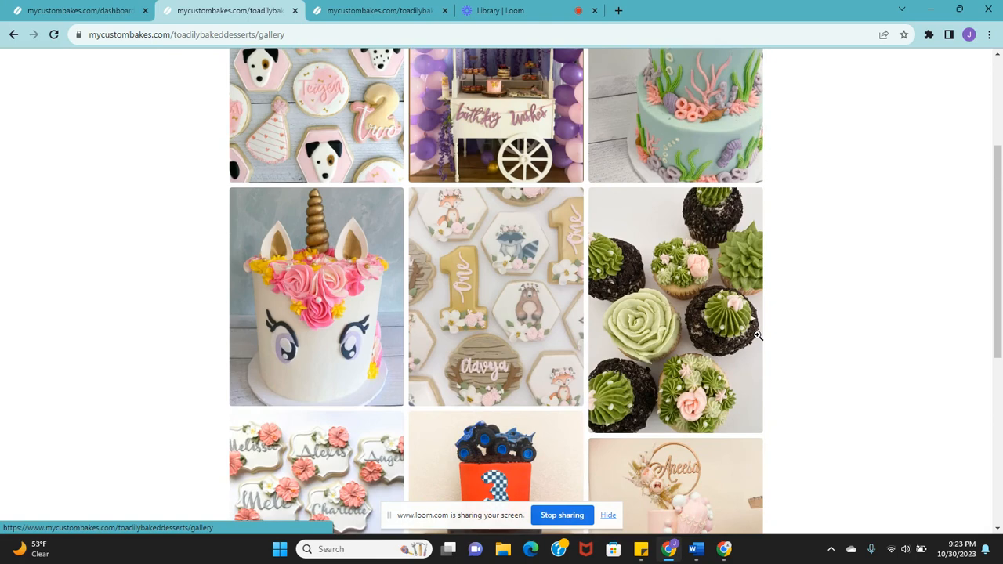
scroll(754, 334, up, 3)
scroll(790, 316, down, 2)
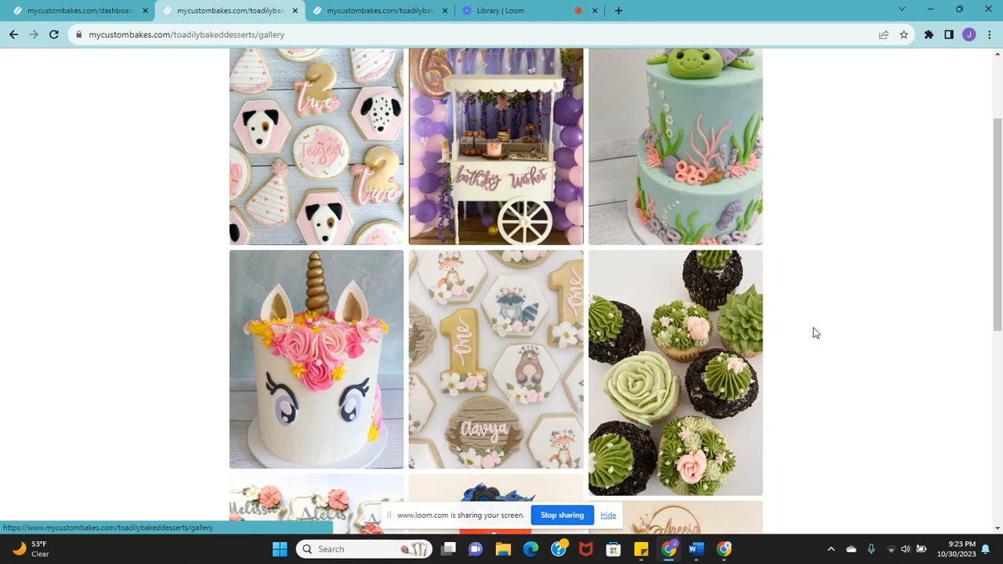
Enlarge the gallery photo of the puppy-themed second-birthday cookies.
scroll(839, 306, up, 2)
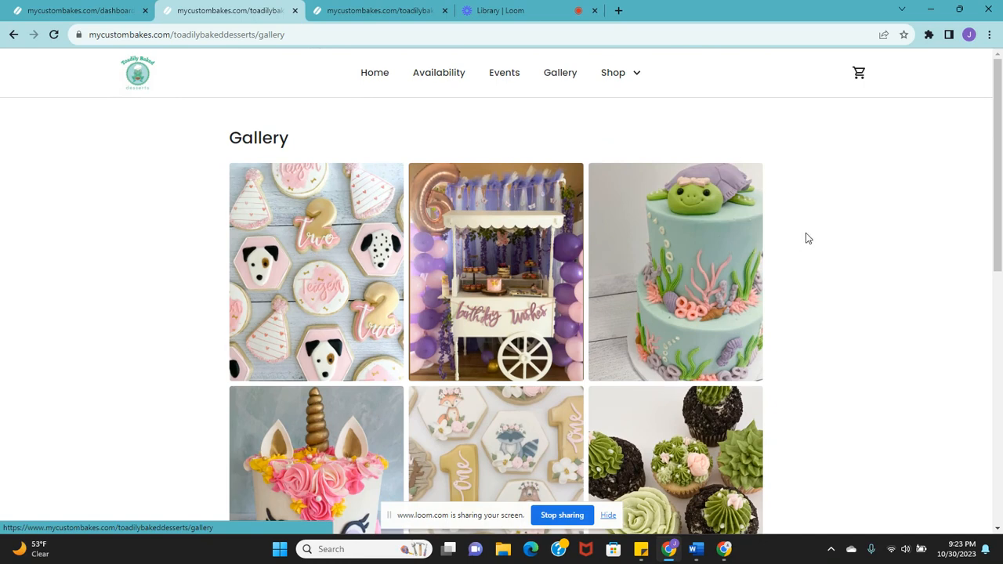
scroll(806, 224, down, 1)
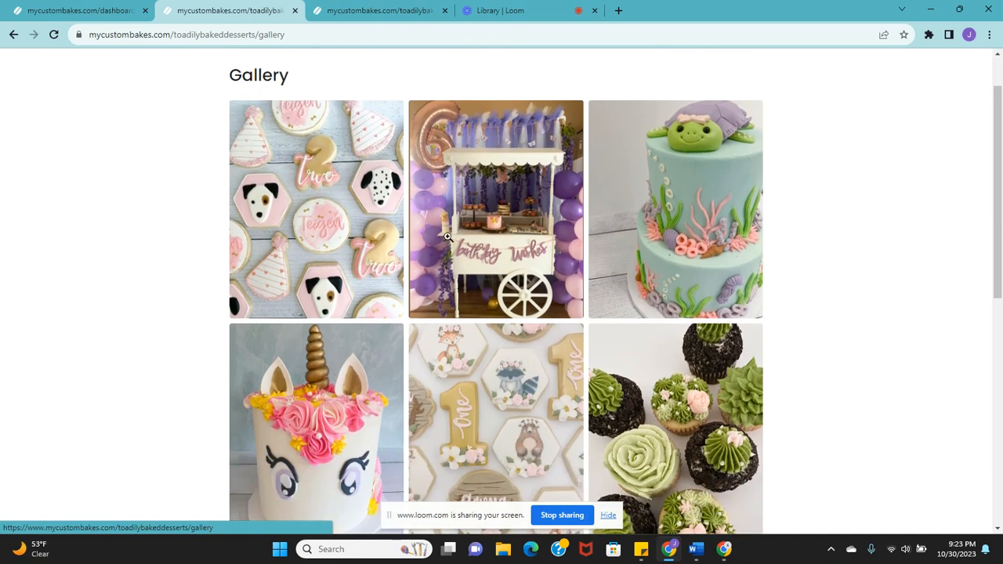
click(328, 240)
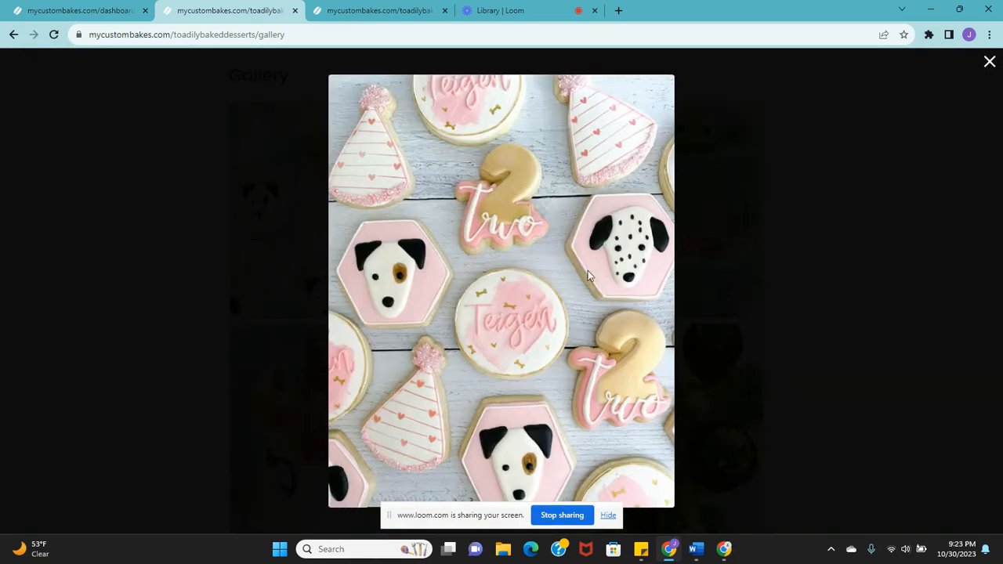
Close the enlarged cookie photo and the duplicate shop browser tab.
click(988, 61)
scroll(799, 252, up, 1)
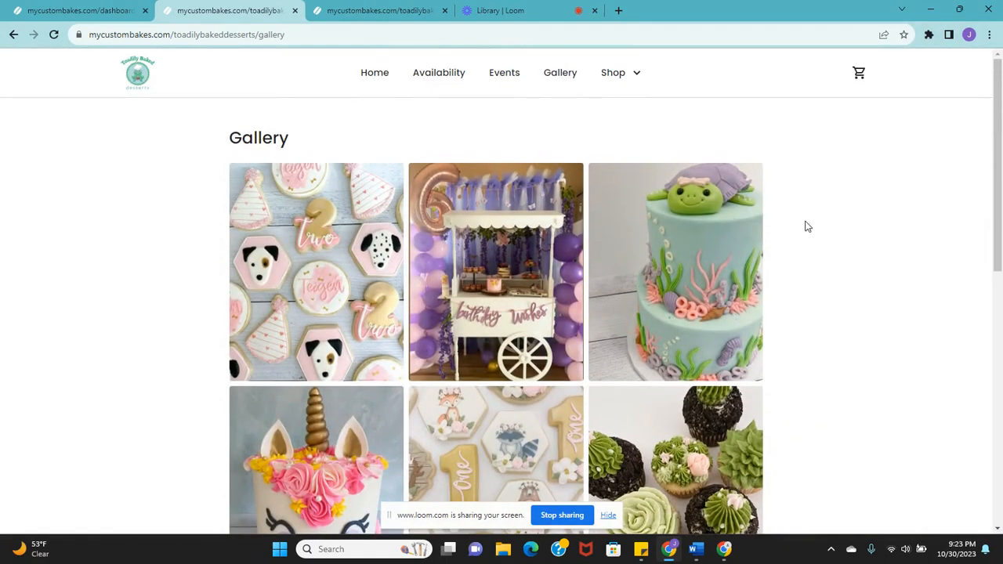
click(444, 11)
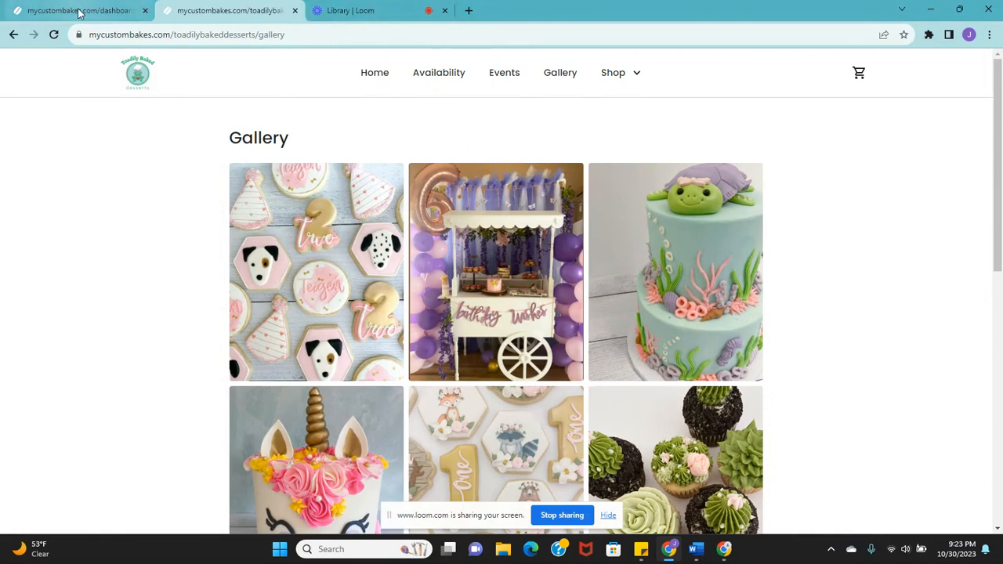
Display the live shop's Home page and locate the image carousel below the payment methods.
click(78, 11)
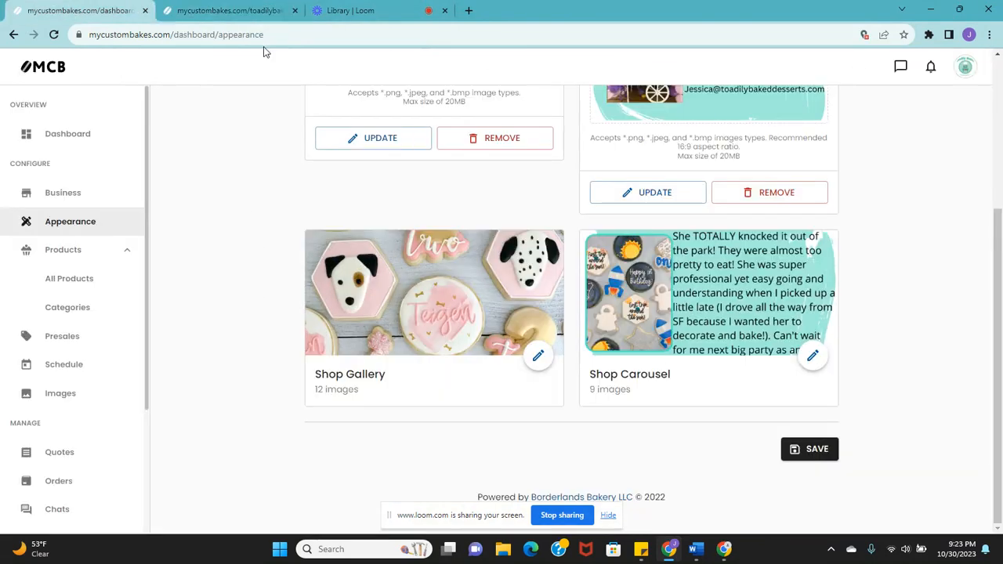
click(233, 11)
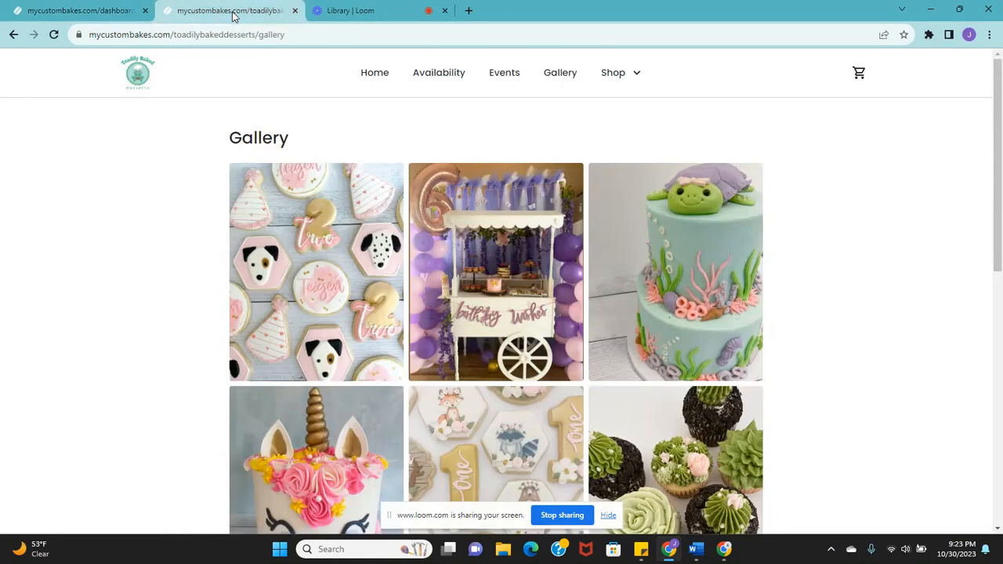
click(373, 75)
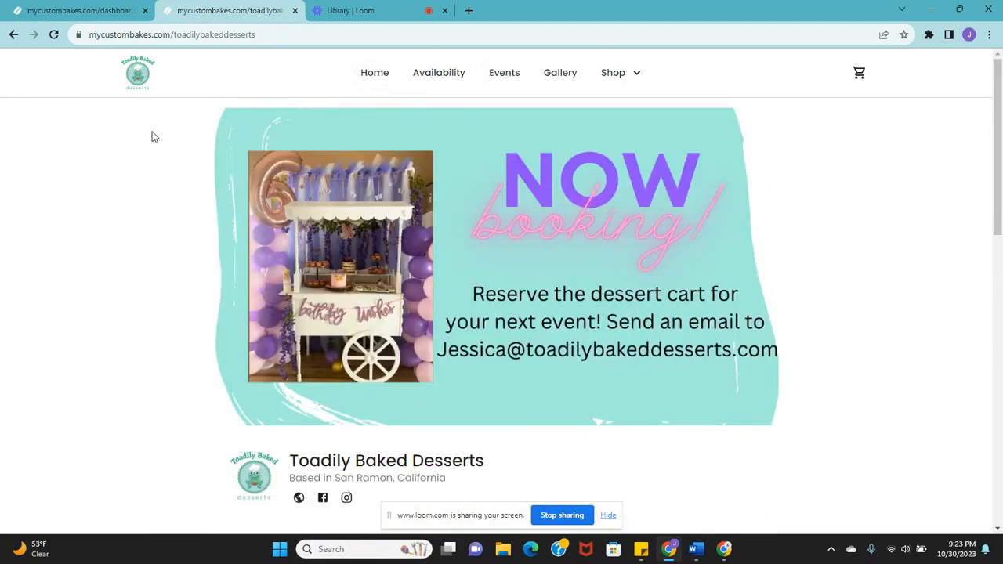
scroll(149, 134, down, 10)
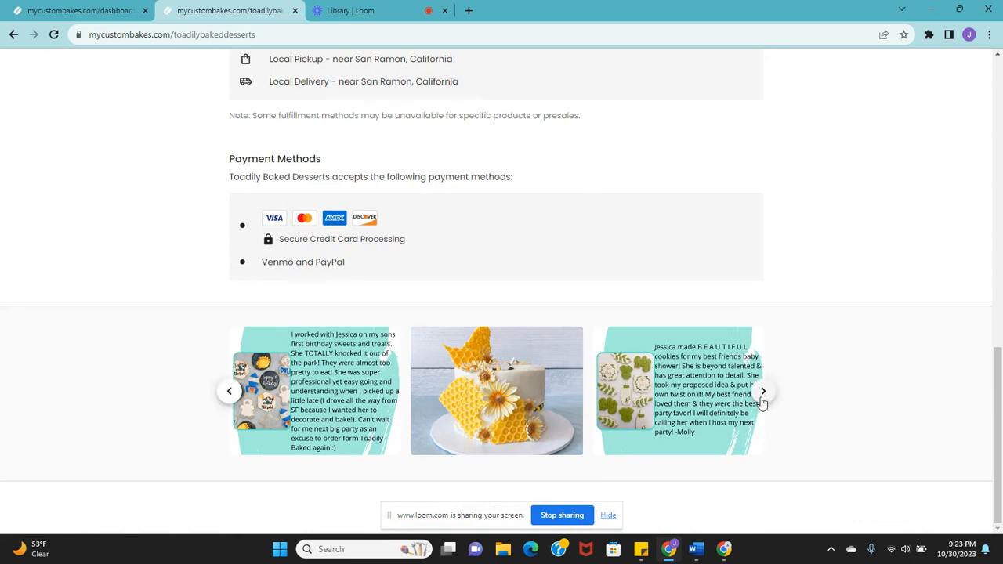
Browse the home page carousel in both directions, examining the order of its testimonials, cake and cookie photos, and the caramel apples image.
click(764, 393)
click(765, 395)
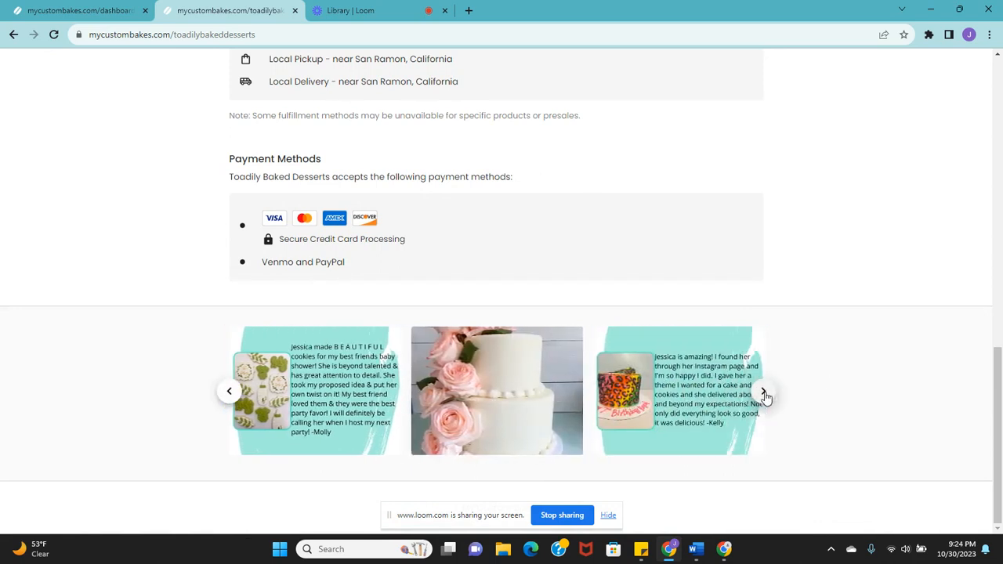
click(764, 394)
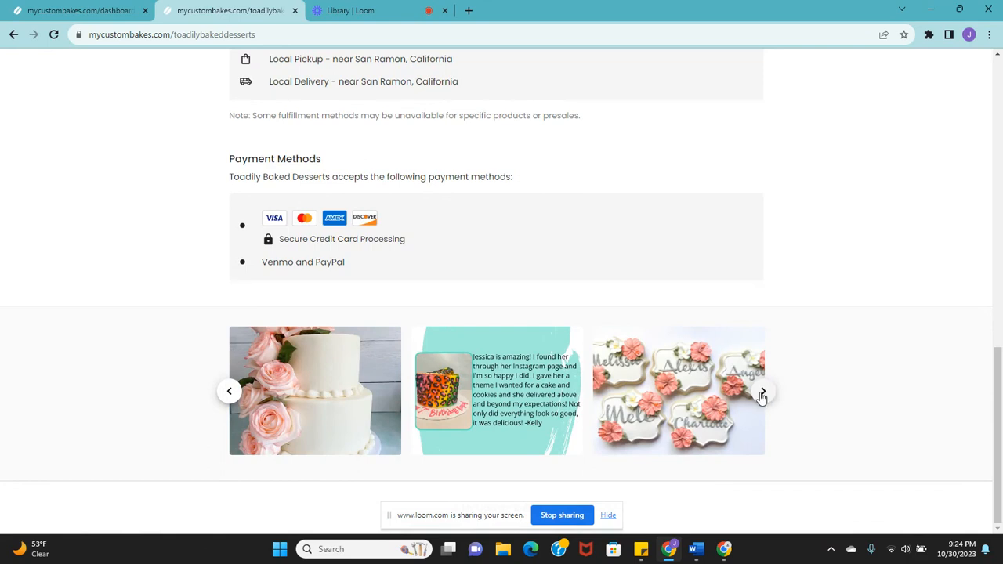
click(229, 393)
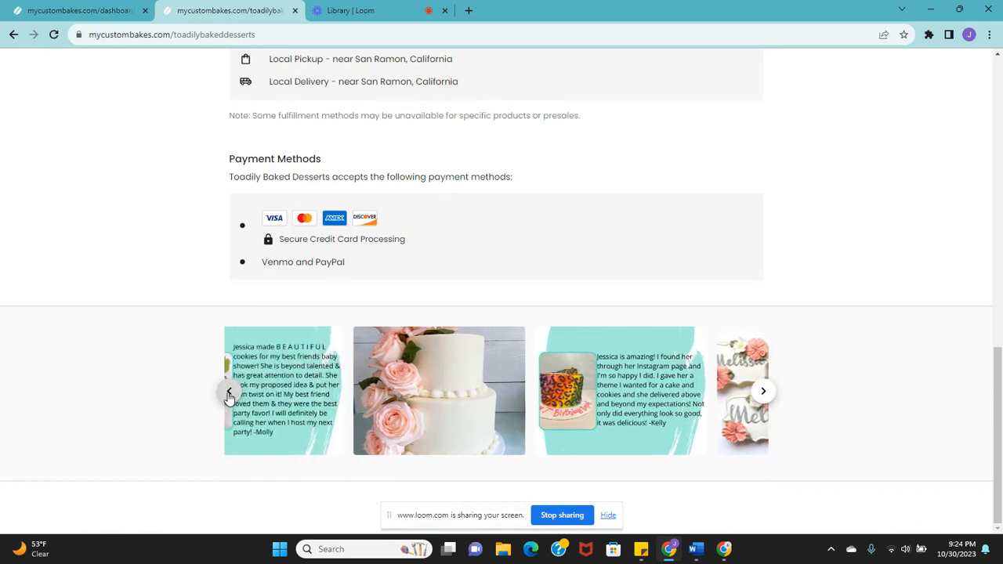
click(228, 393)
click(229, 394)
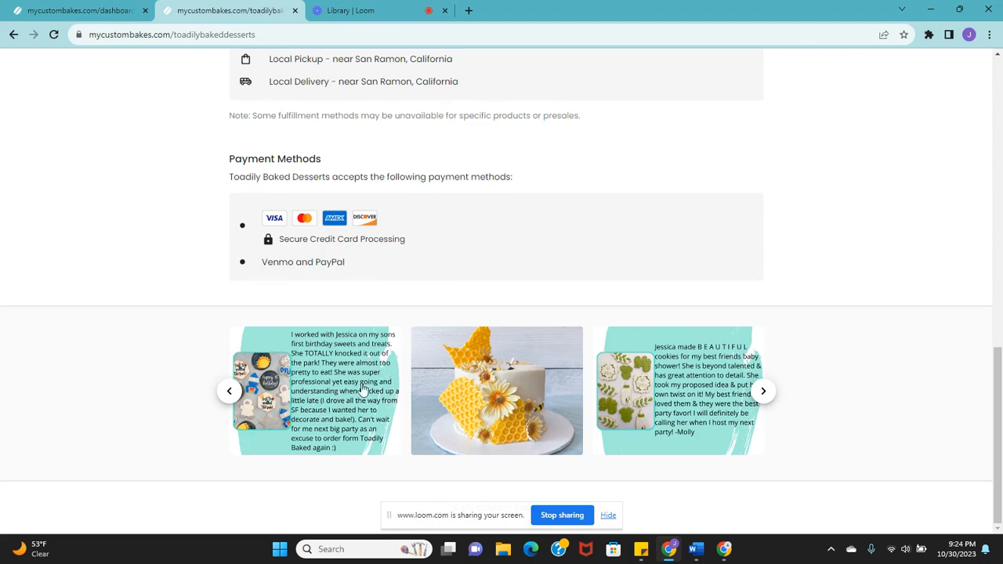
click(228, 394)
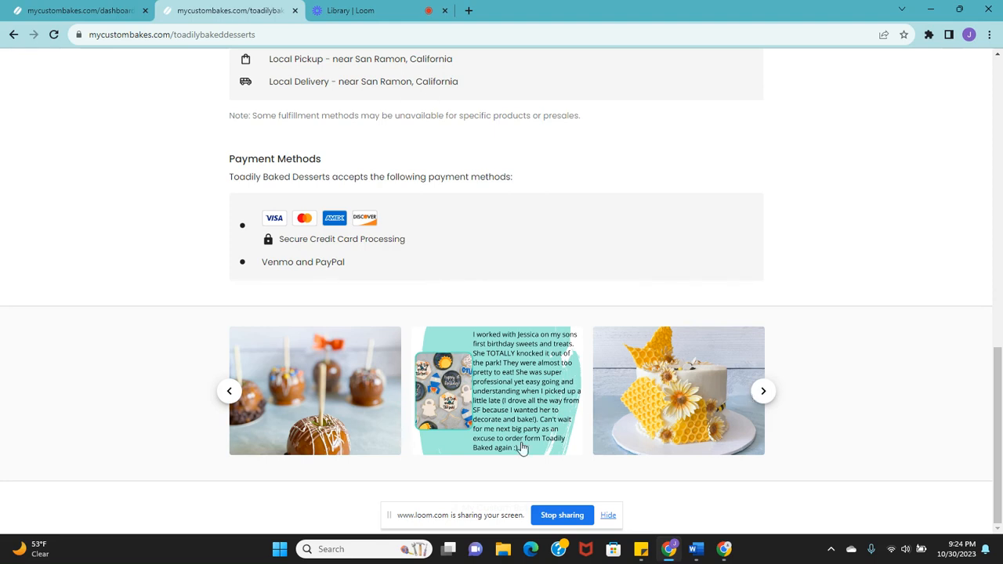
click(229, 392)
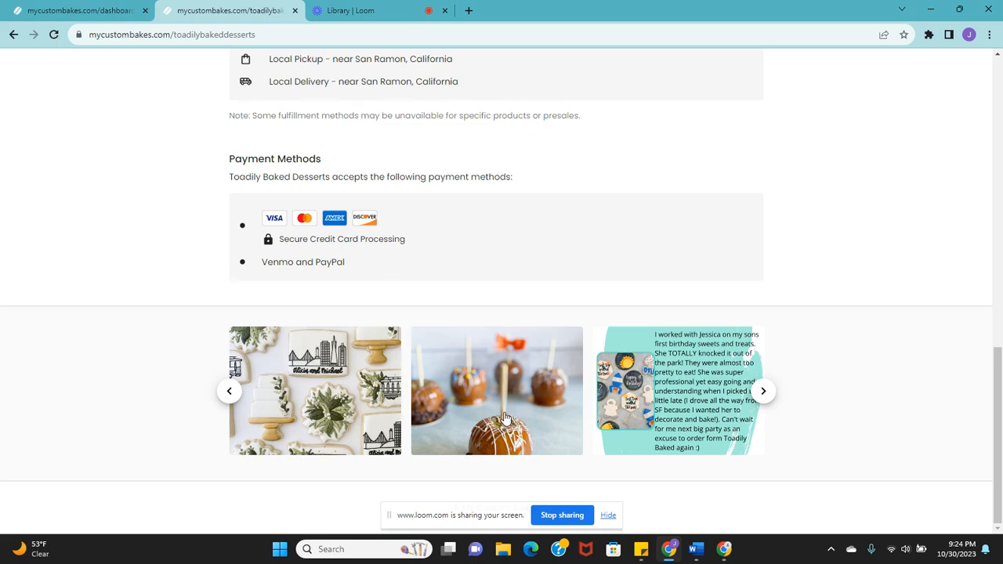
click(227, 391)
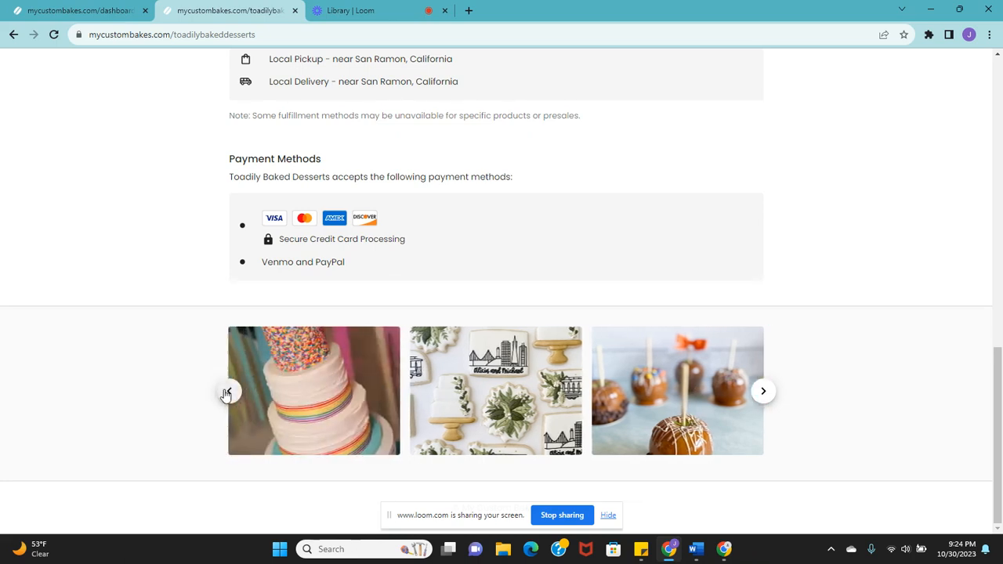
click(227, 392)
click(227, 392)
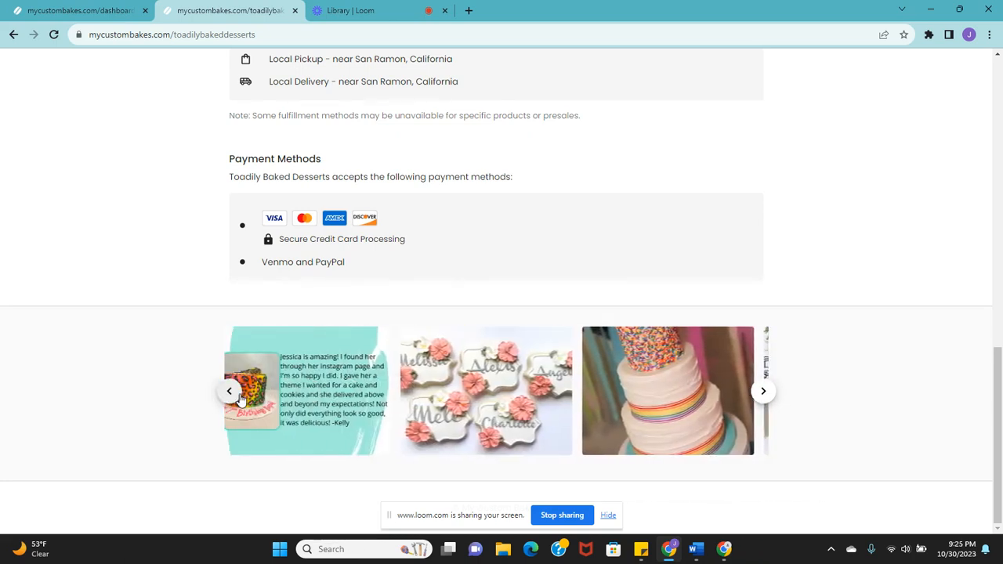
Open the Shop Carousel configuration on the dashboard's Appearance page and remove the caramel apples image.
click(93, 10)
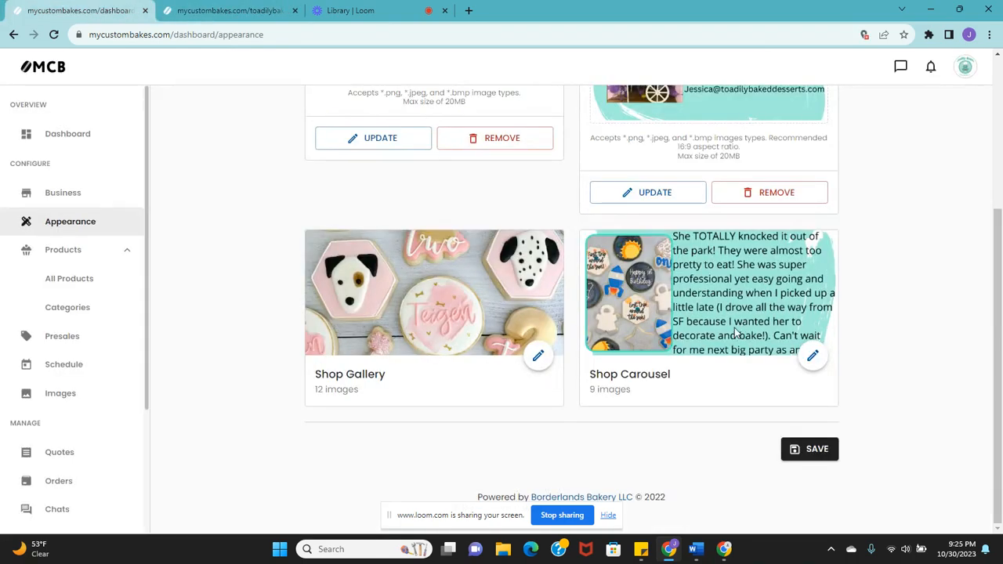
click(813, 357)
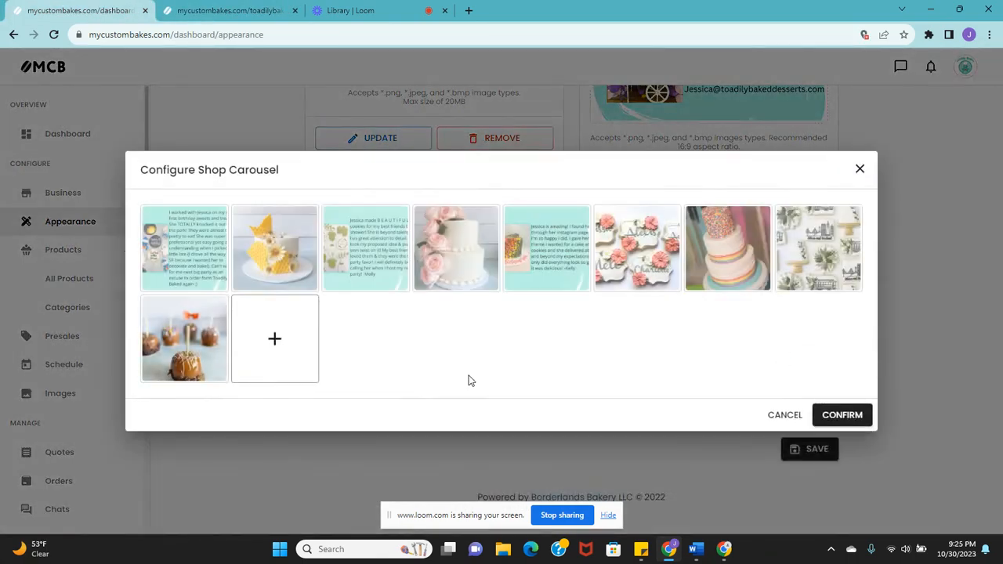
mouse_move(216, 308)
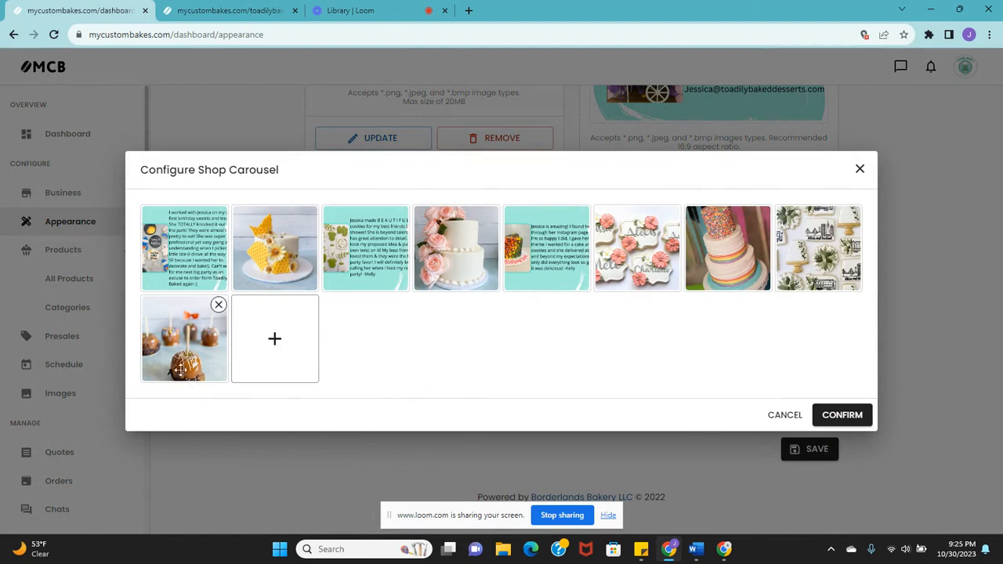
click(218, 306)
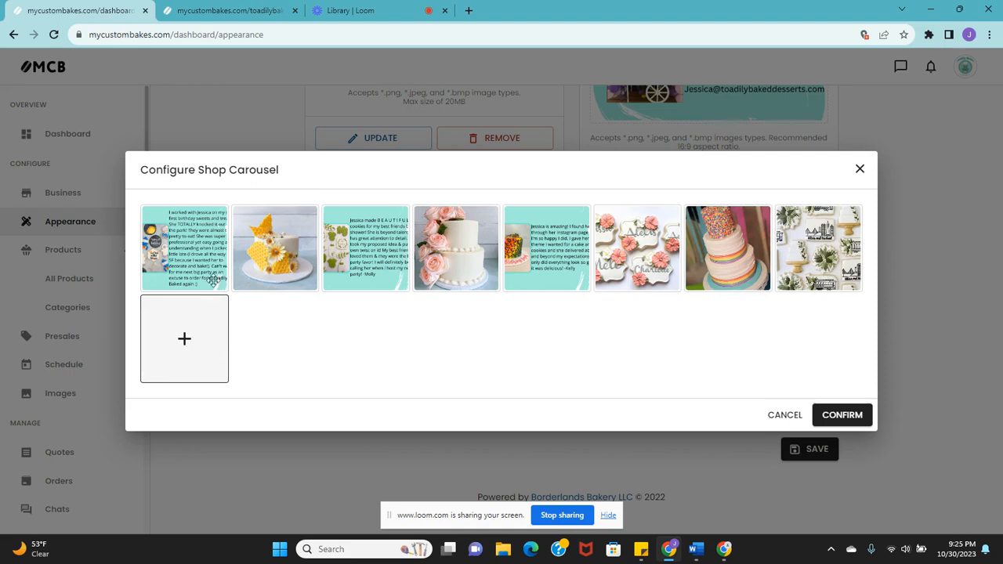
View the image library and upload area offered for adding carousel images, and close it without selecting anything.
click(188, 341)
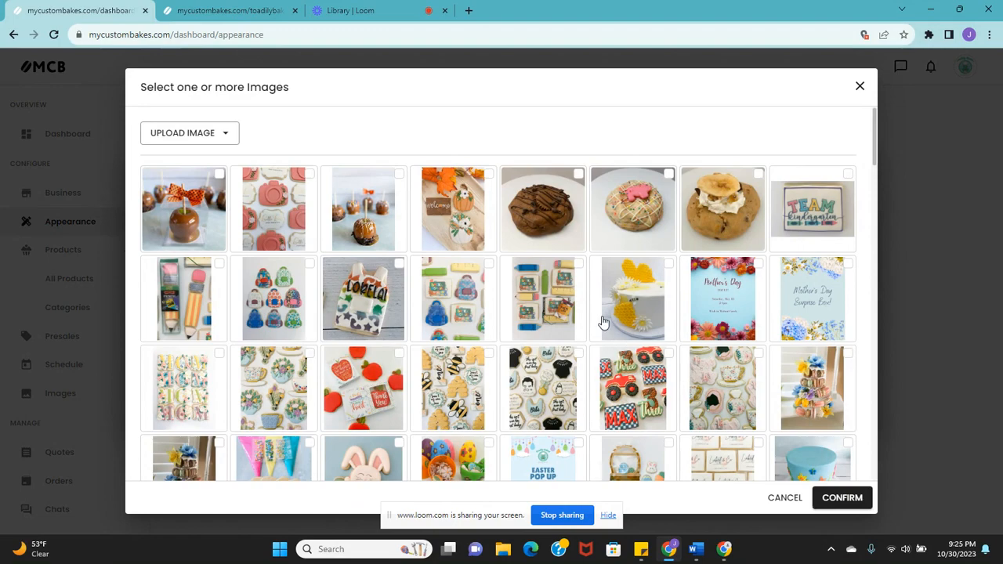
click(184, 134)
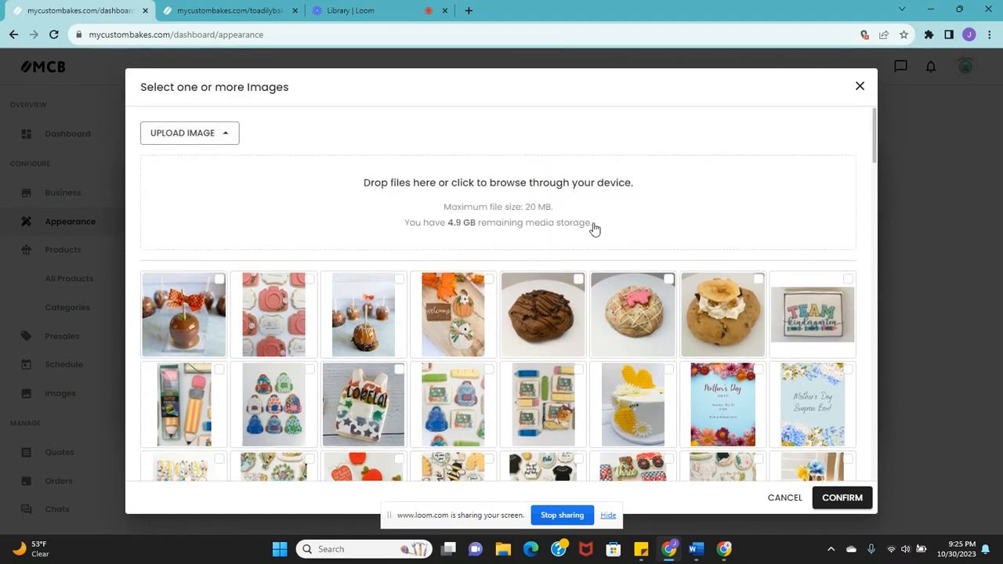
click(859, 85)
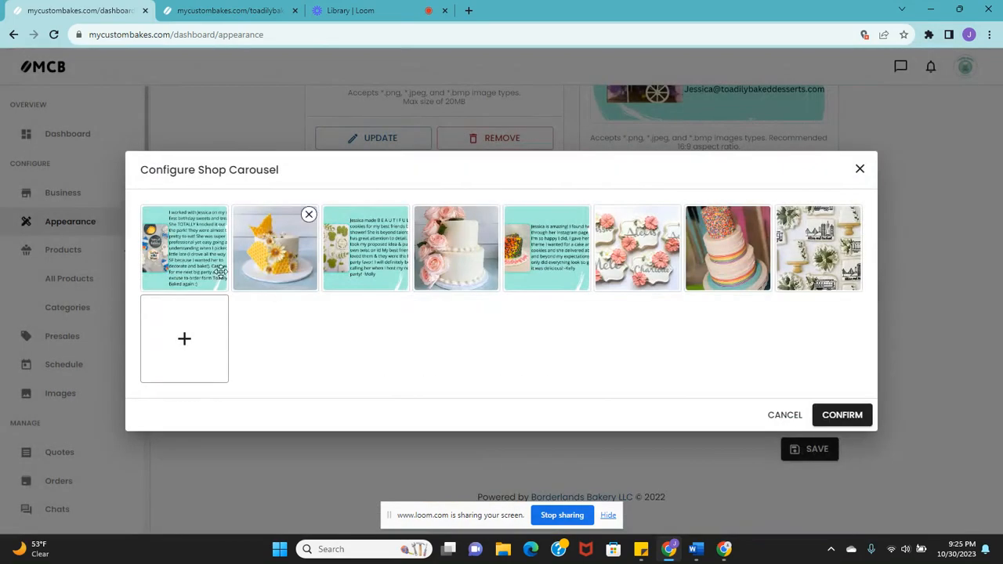
Swap the first-birthday testimonial in first place with the baby-shower testimonial in third place, and save the updated Shop Carousel.
drag(179, 253, 313, 270)
mouse_move(732, 266)
mouse_down()
mouse_move(866, 272)
mouse_move(728, 255)
mouse_up()
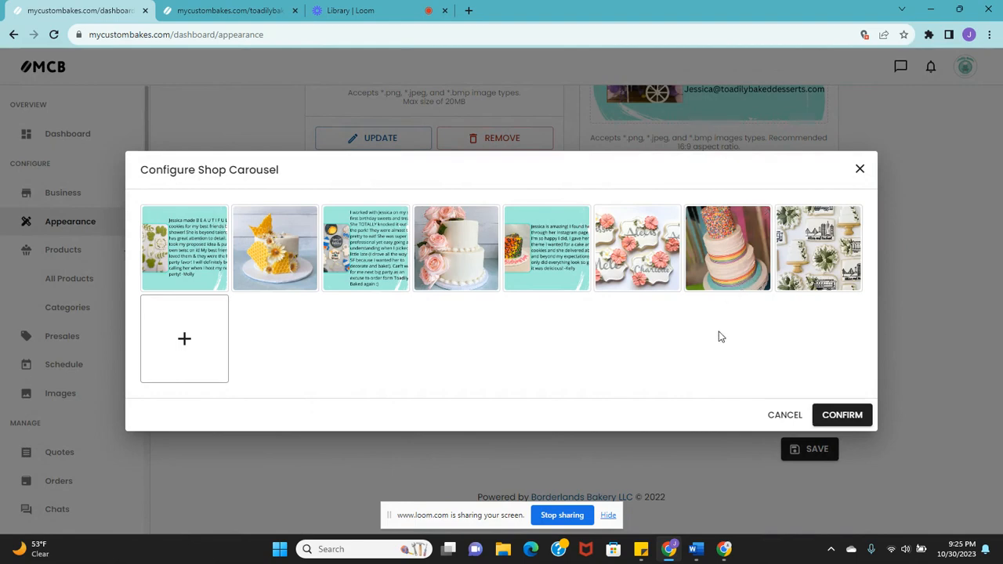
click(852, 414)
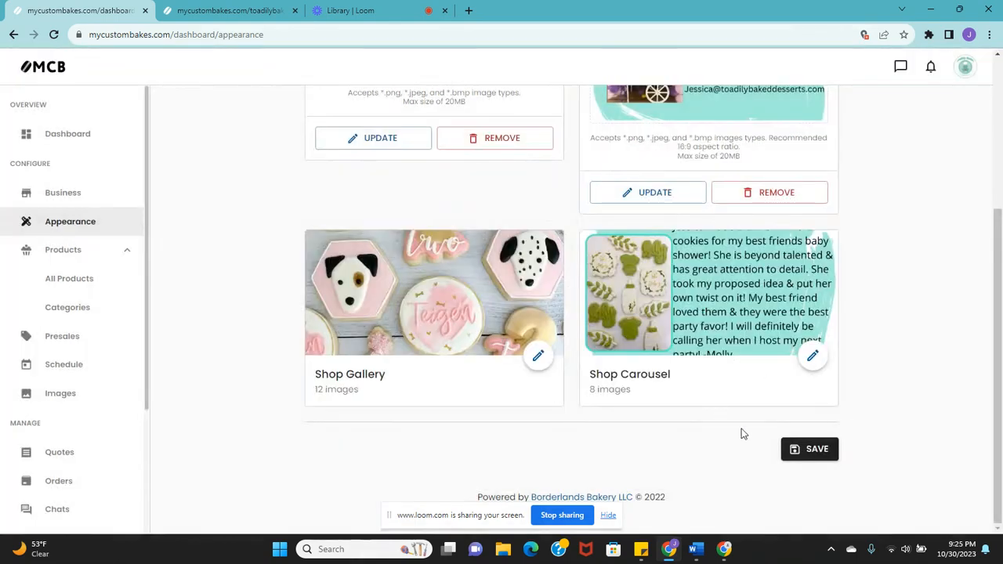
click(812, 451)
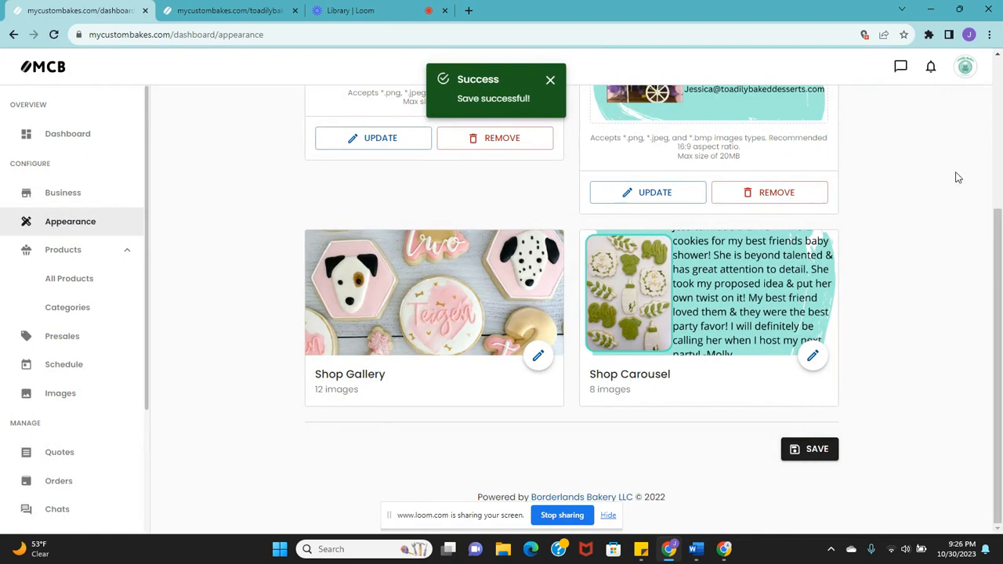
Visit the live shop from the dashboard's account options and locate the updated carousel on its home page.
click(964, 66)
click(926, 127)
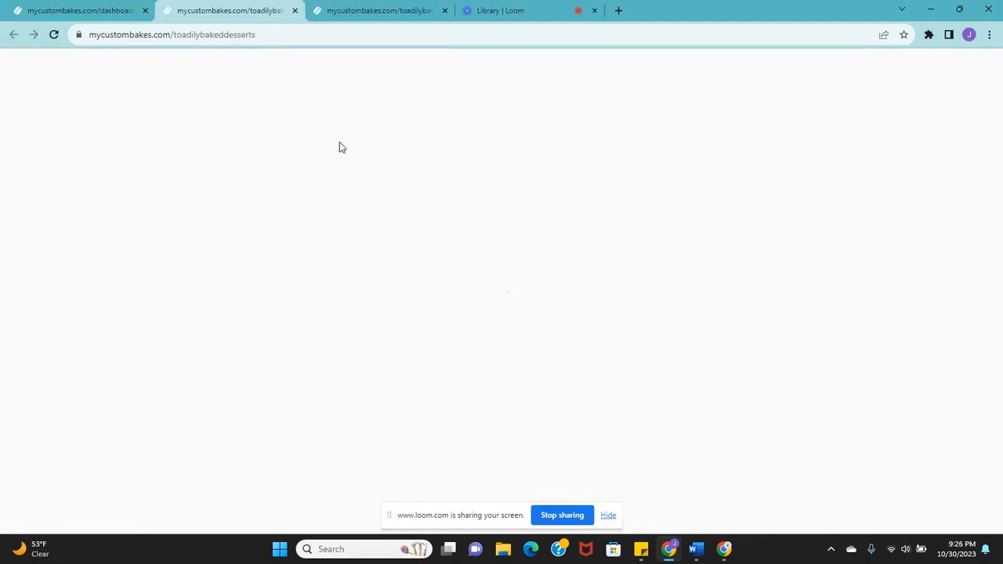
scroll(220, 299, down, 15)
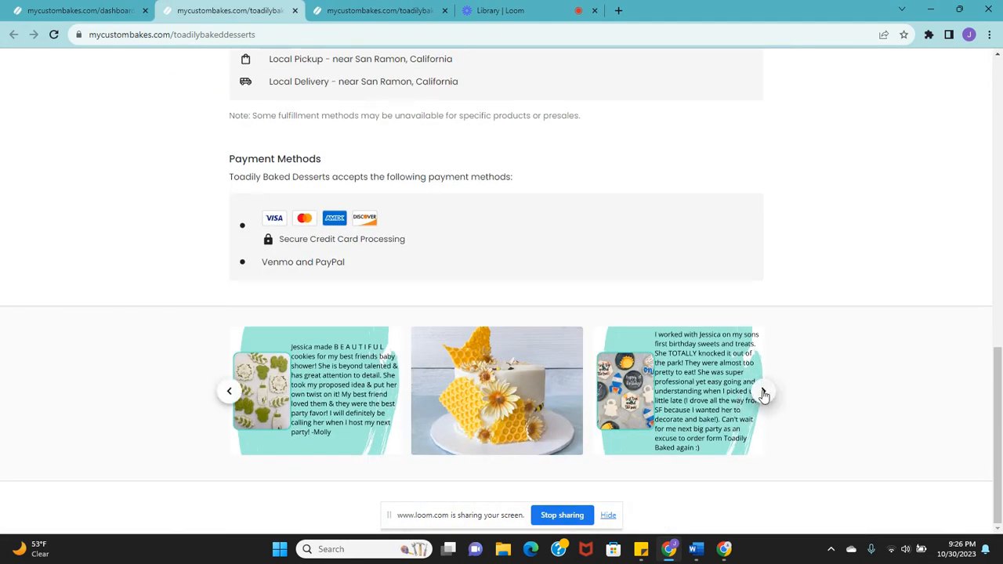
Browse the published carousel in both directions to check the testimonial order and the removal of the caramel apples image.
click(763, 392)
click(763, 392)
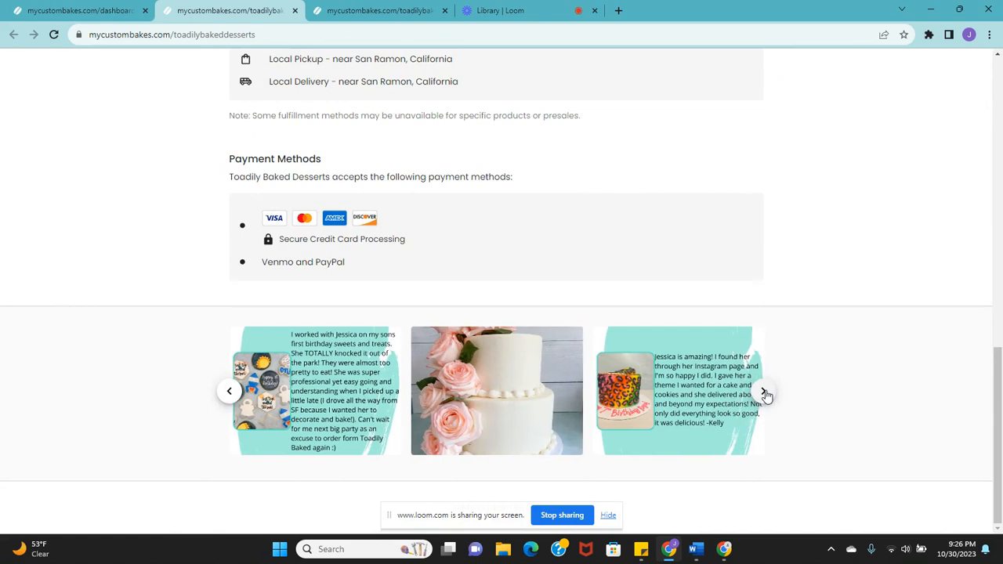
click(764, 393)
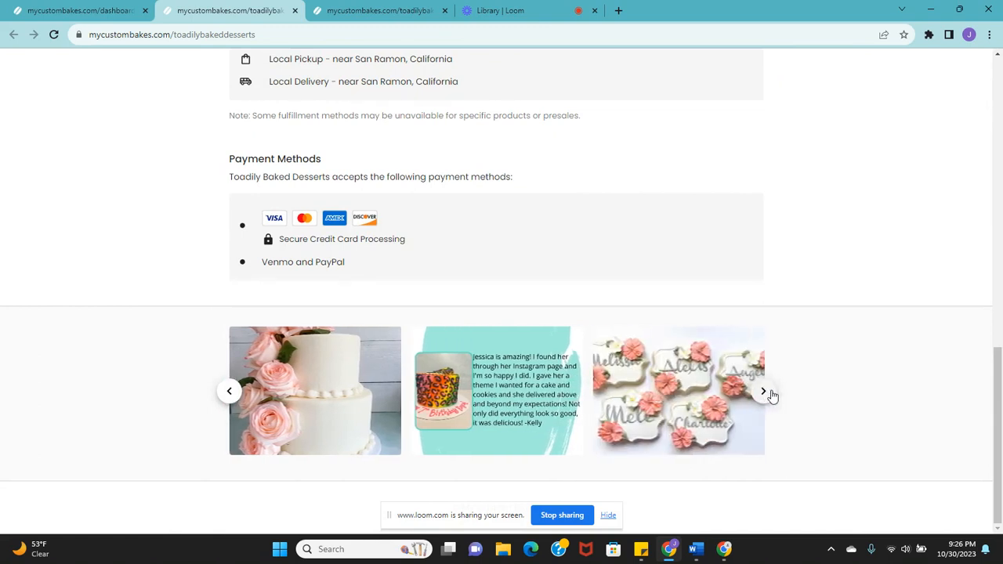
click(763, 392)
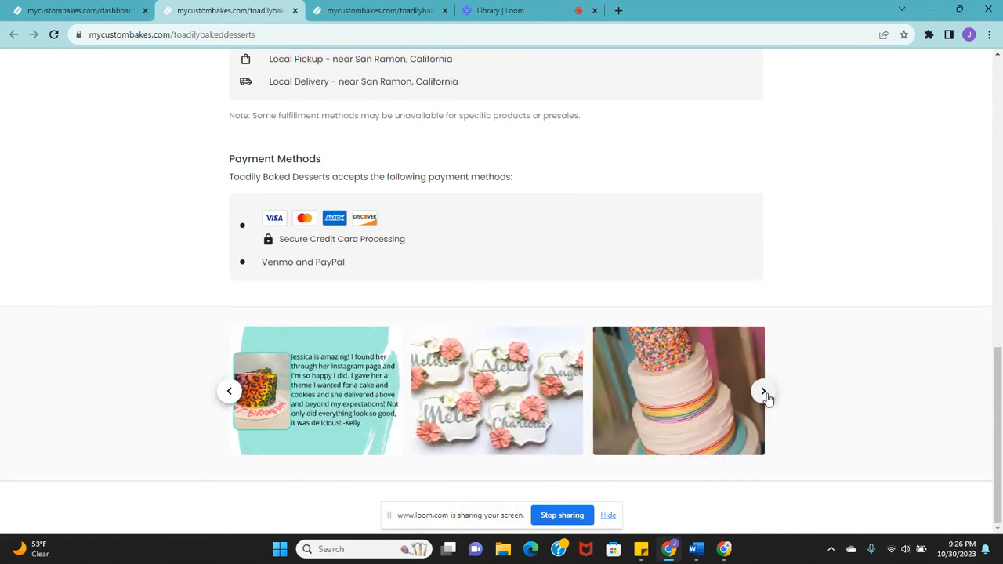
click(764, 392)
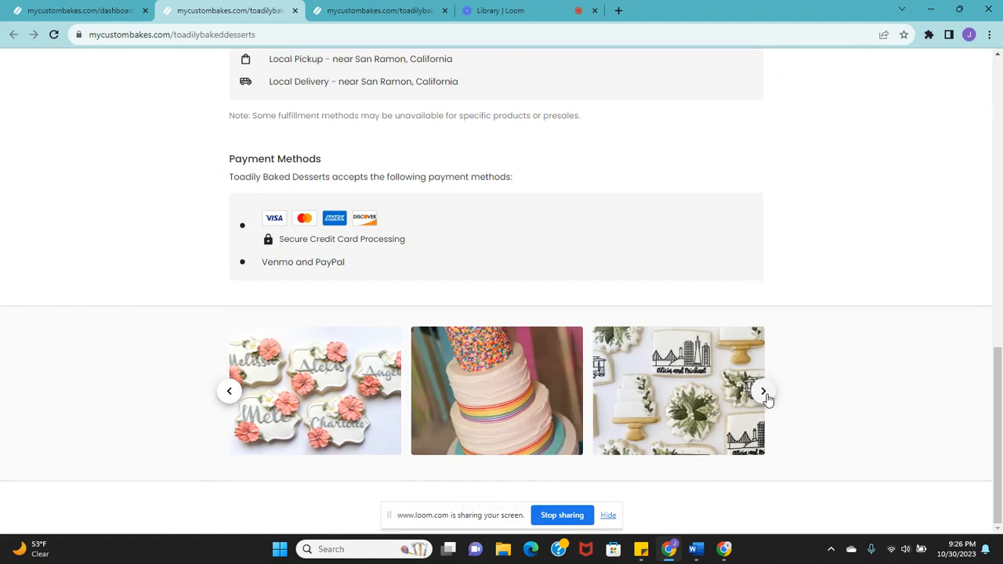
click(227, 393)
click(227, 396)
click(226, 394)
scroll(174, 395, up, 2)
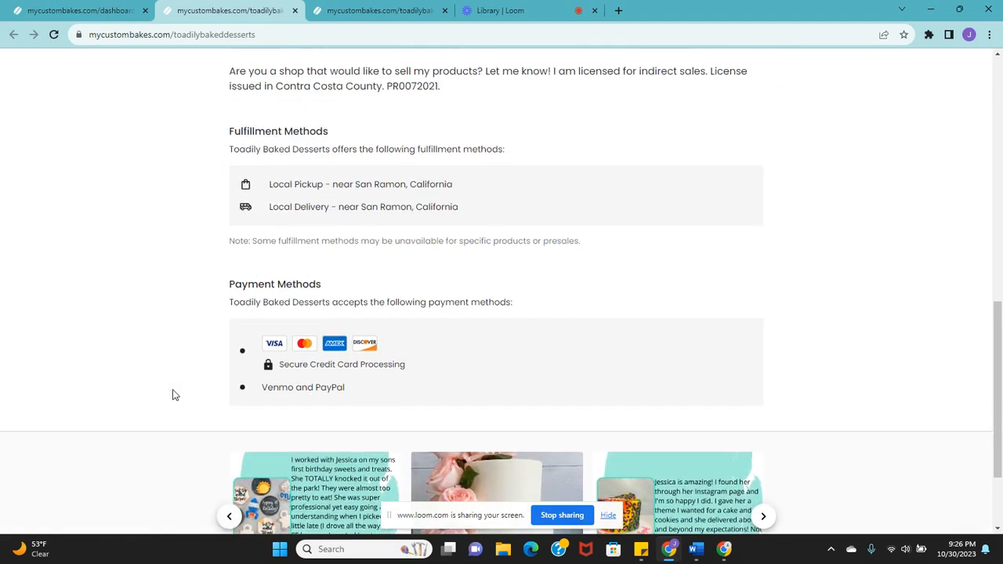
scroll(173, 394, down, 2)
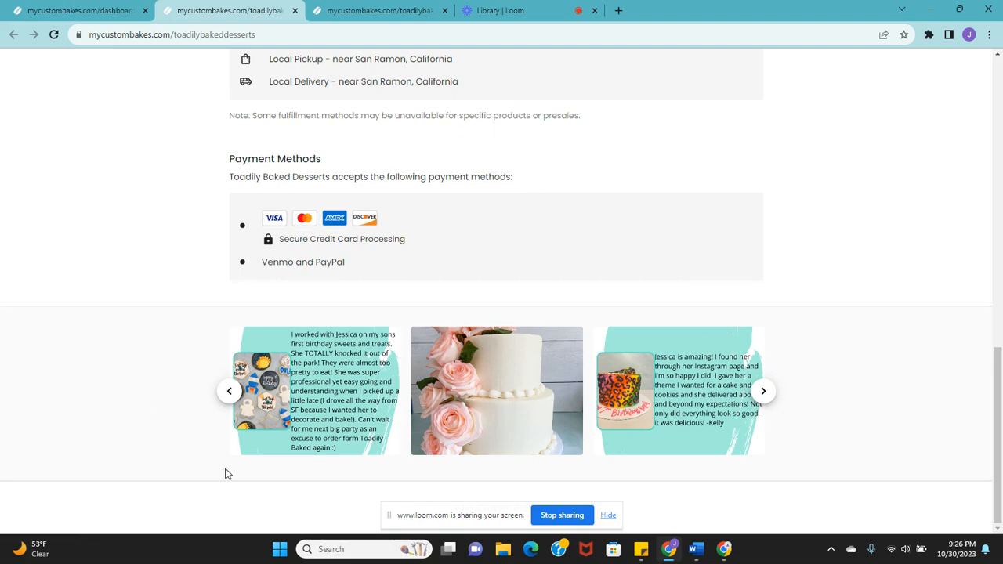
click(227, 392)
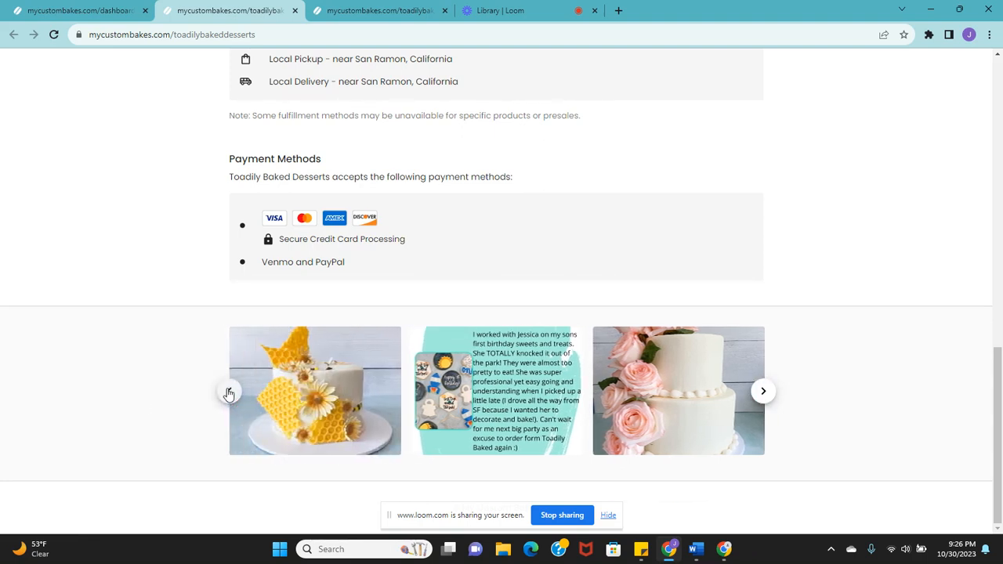
click(228, 392)
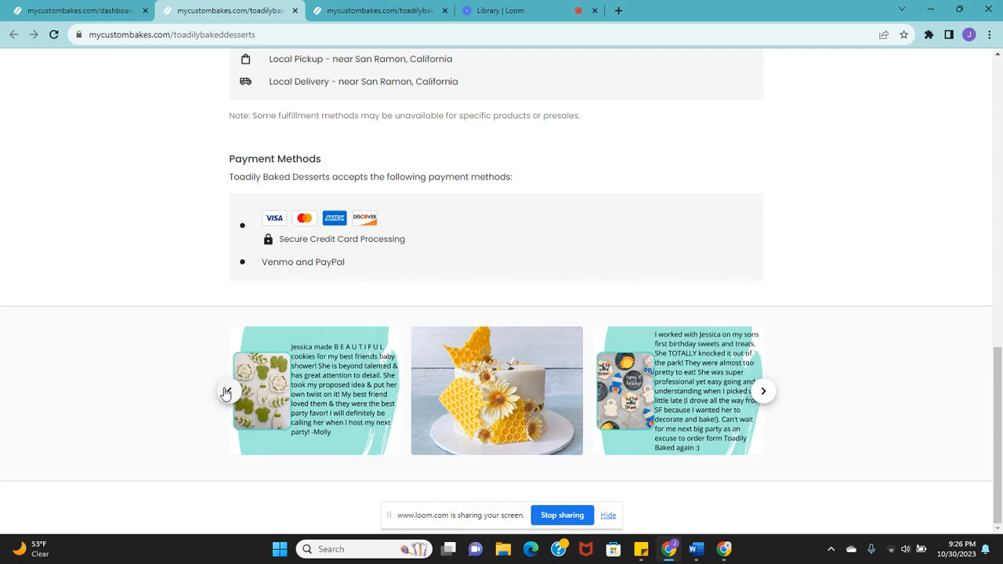
click(226, 394)
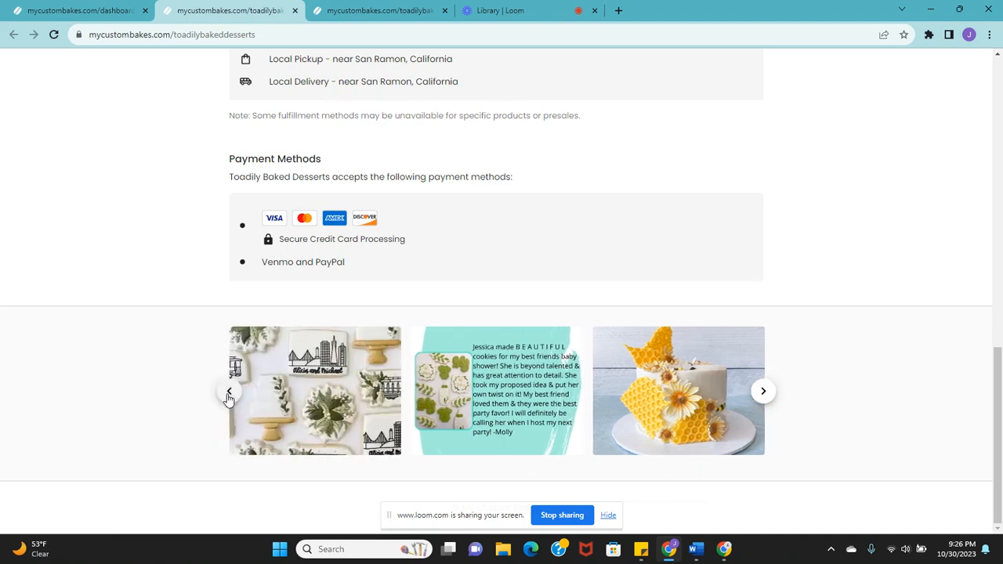
click(227, 394)
click(227, 394)
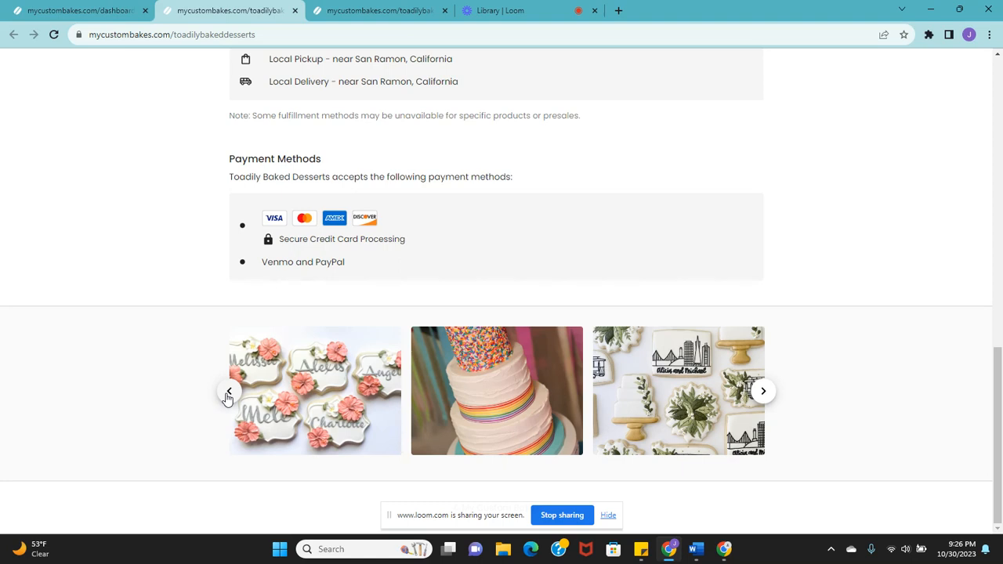
click(228, 392)
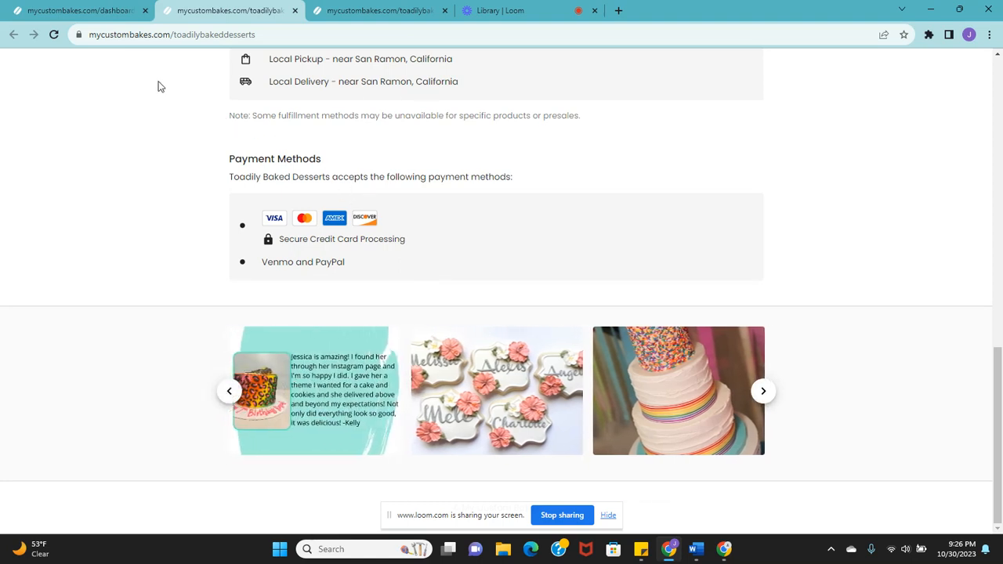
click(513, 15)
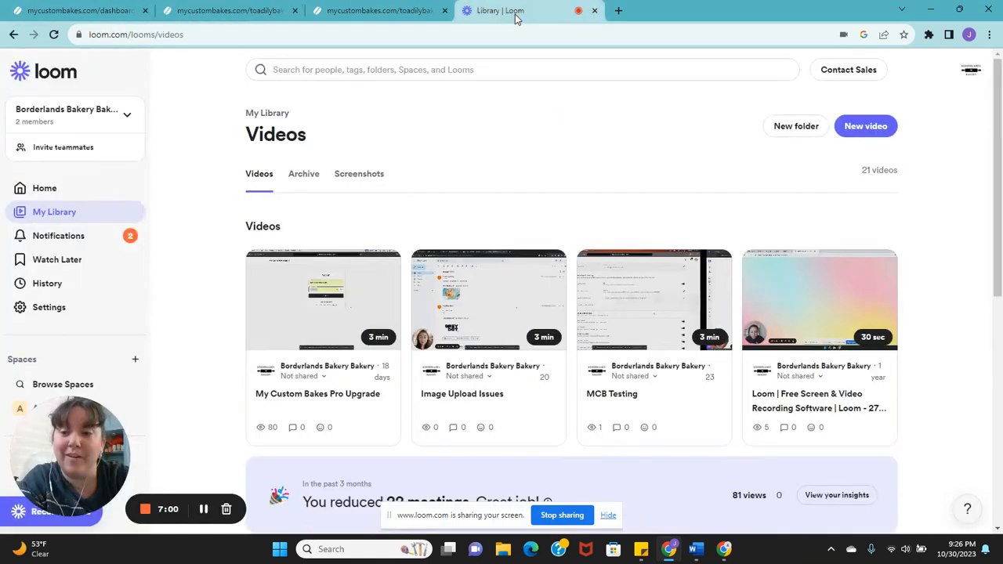